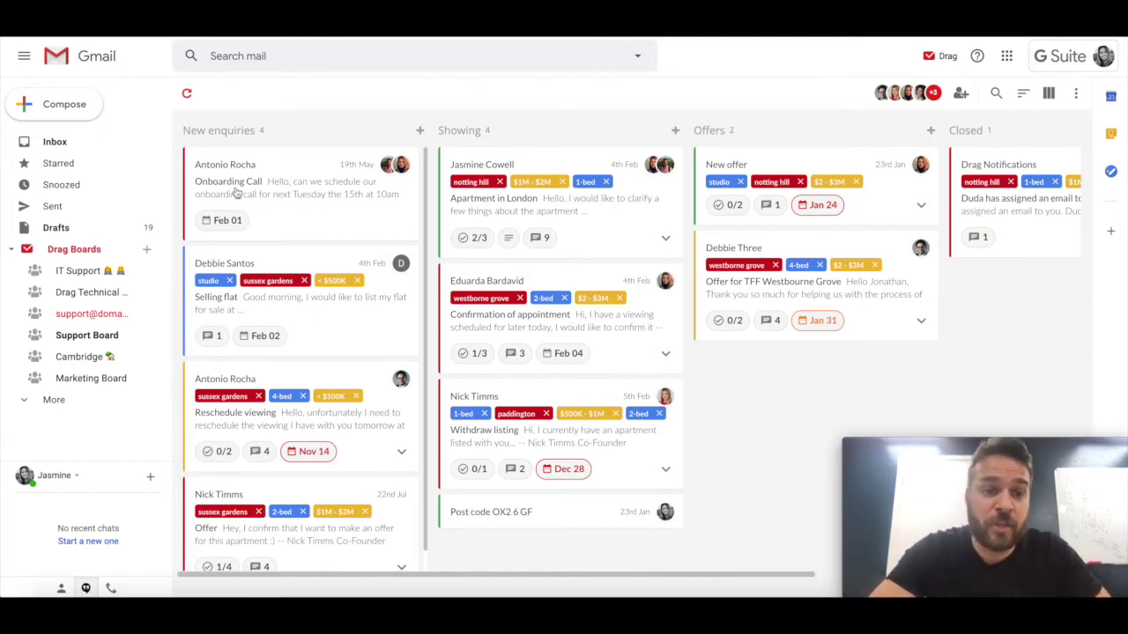
# Cancel the Create a Board dialog without making a board, then bring up the Invite team dialog.
pyautogui.click(150, 250)
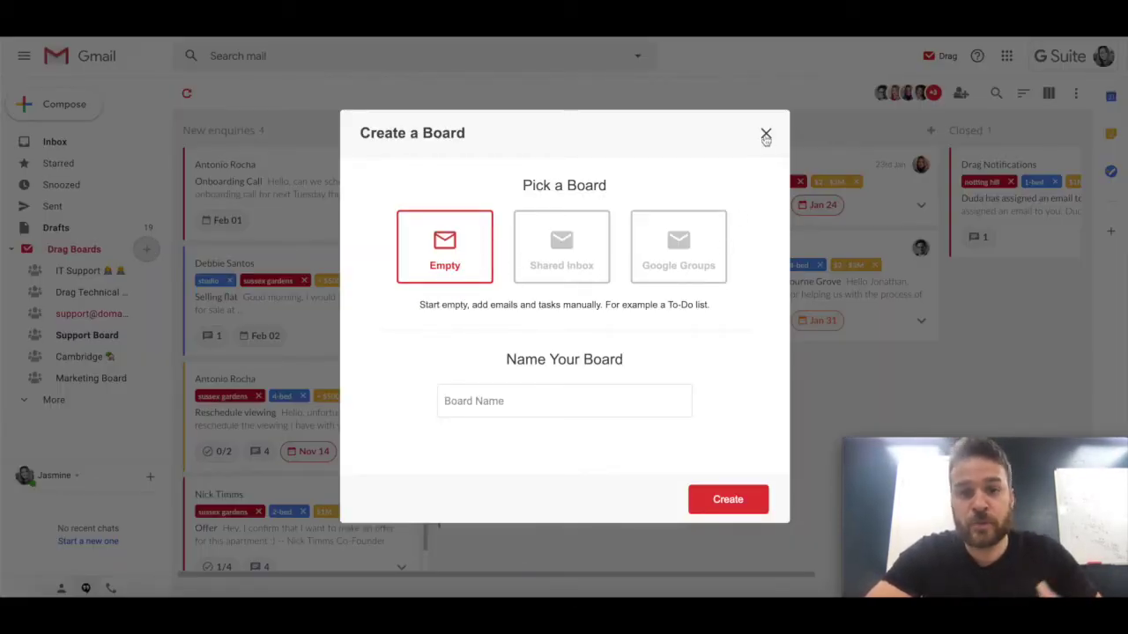
pyautogui.click(766, 135)
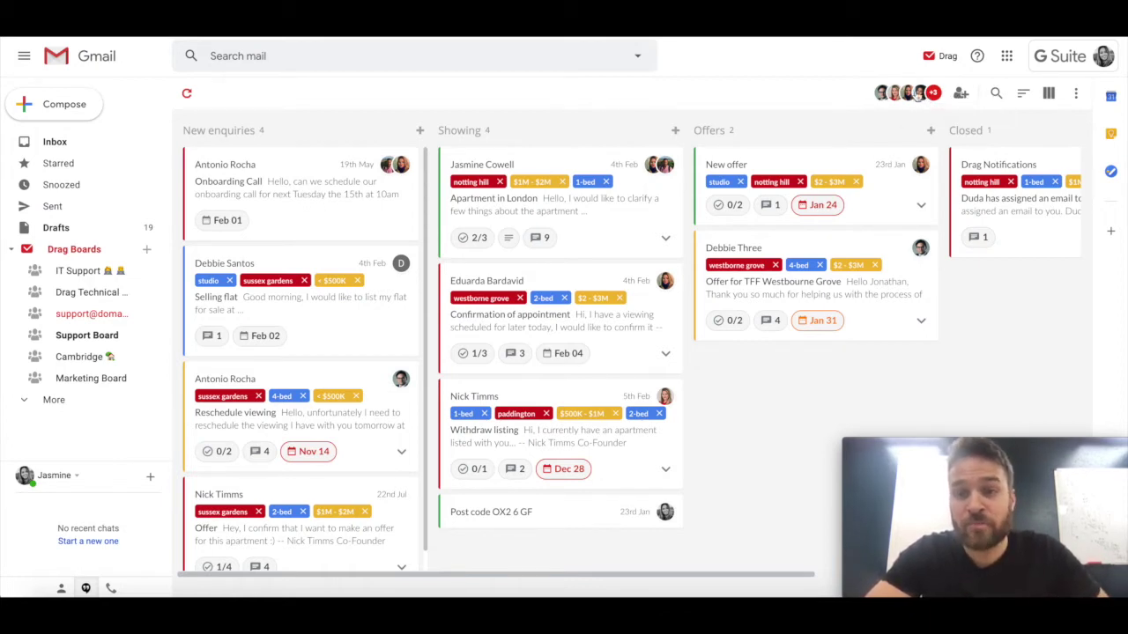
pyautogui.click(960, 93)
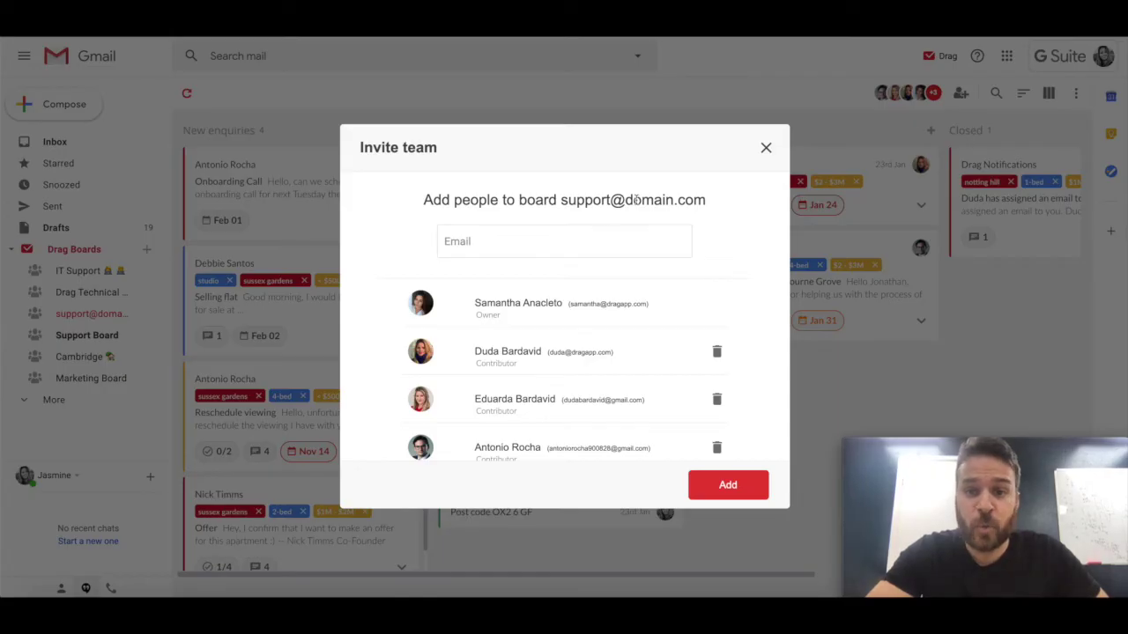
# Select the Invite team email field, then close the dialog without inviting anyone.
pyautogui.click(580, 245)
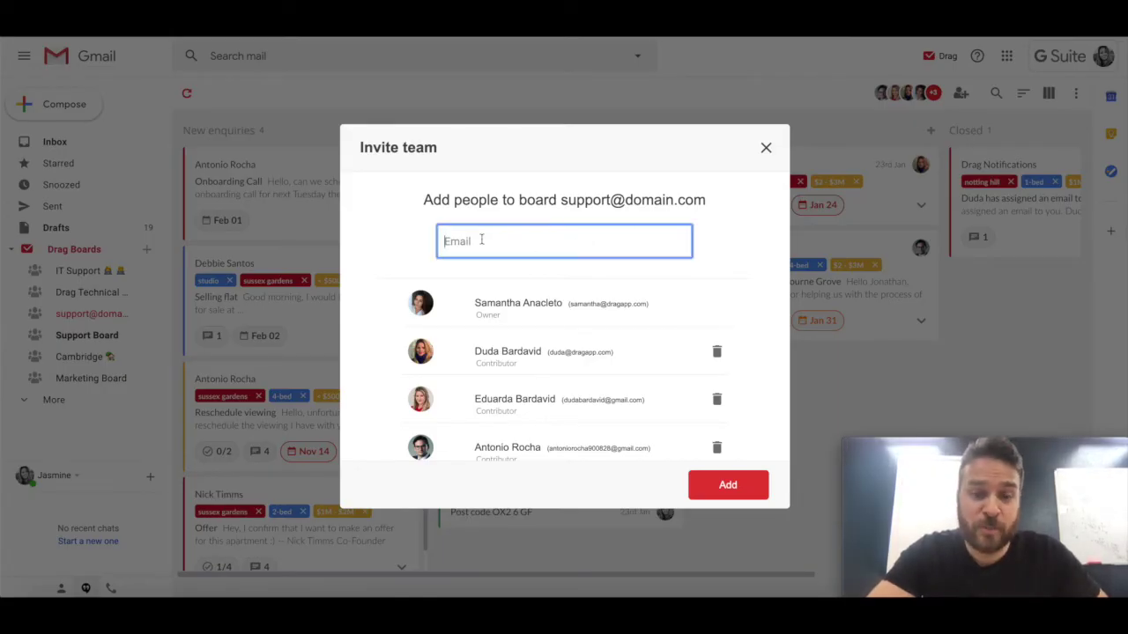
pyautogui.click(763, 151)
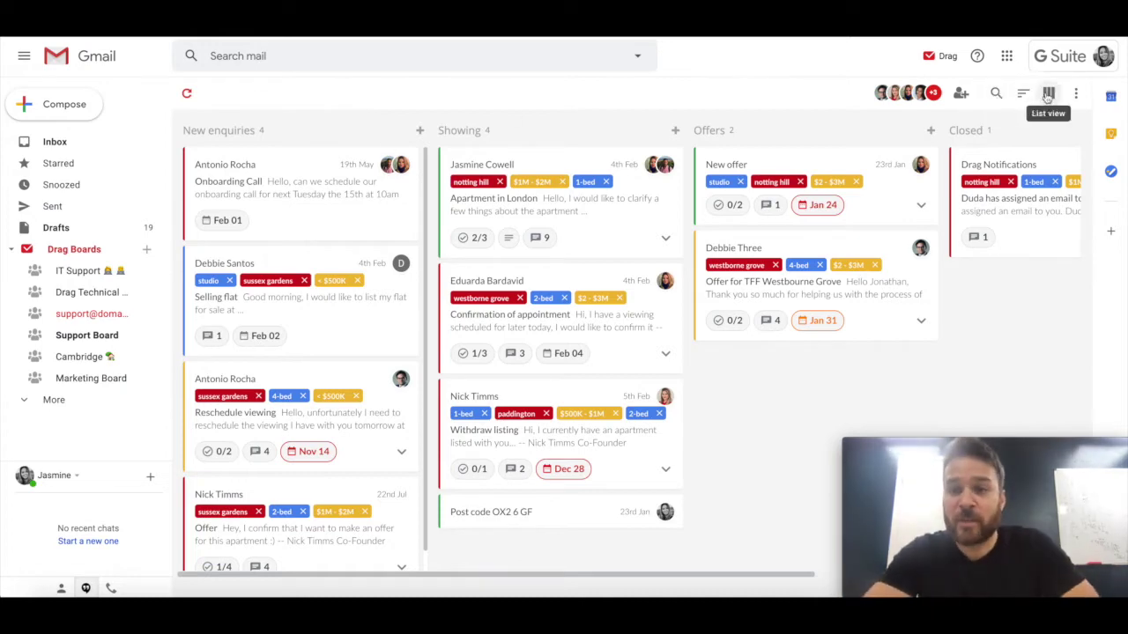
pyautogui.click(996, 95)
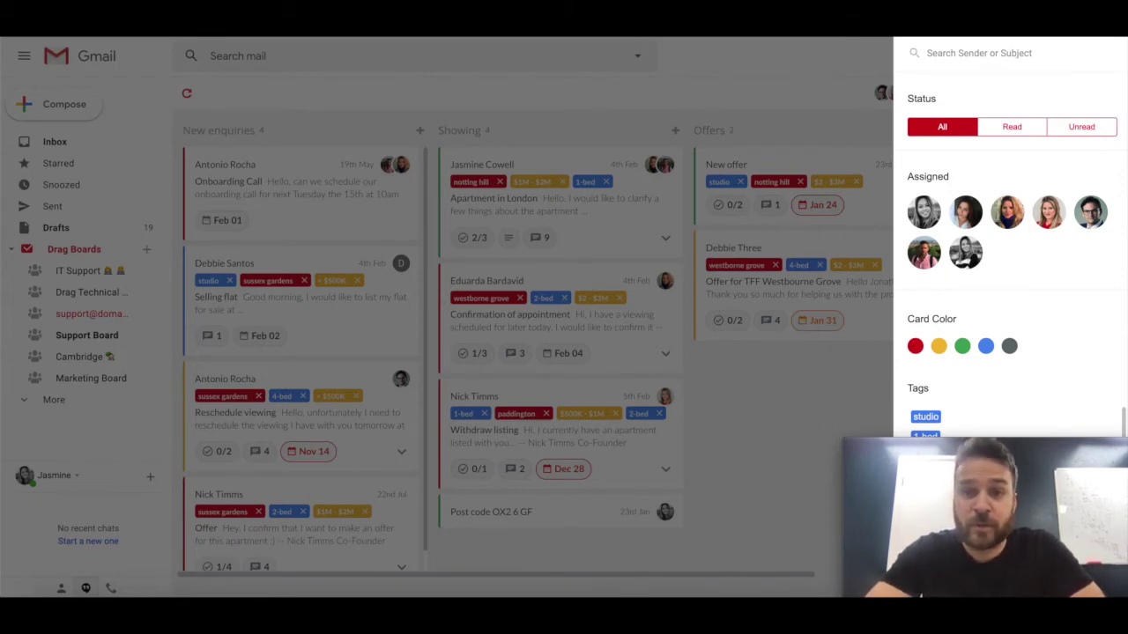
pyautogui.click(855, 46)
pyautogui.click(1019, 95)
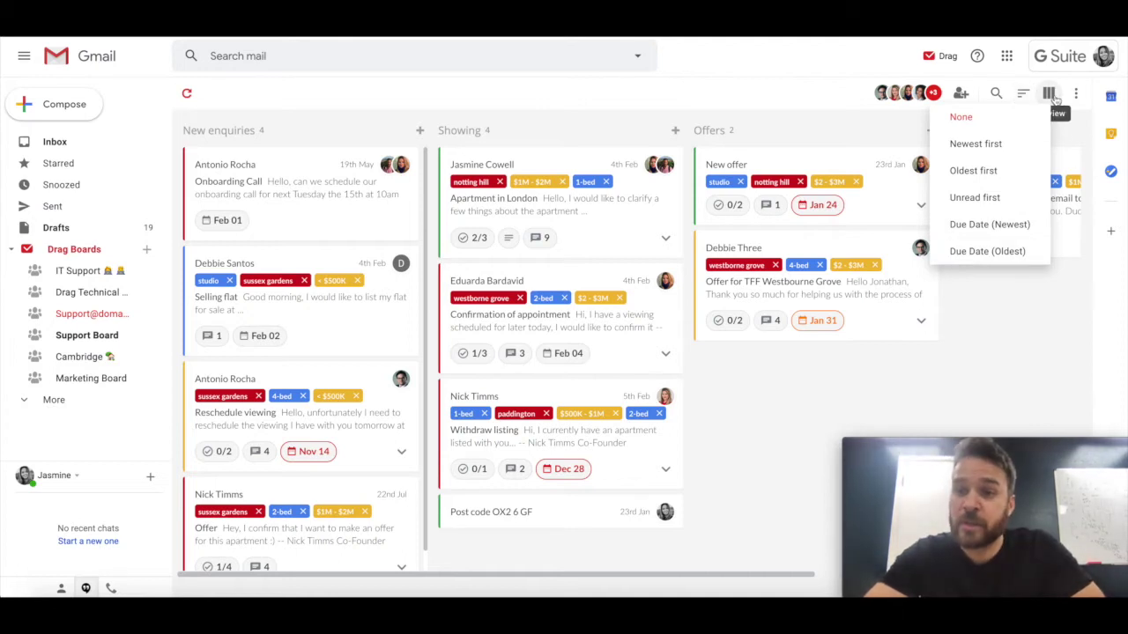
pyautogui.click(833, 99)
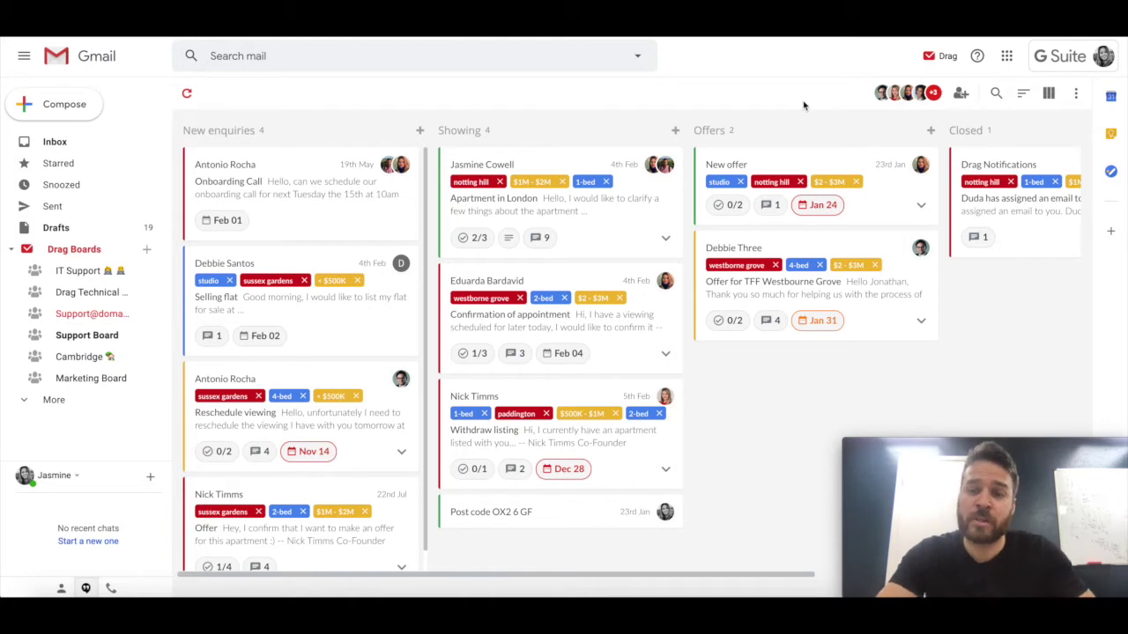
pyautogui.click(1047, 95)
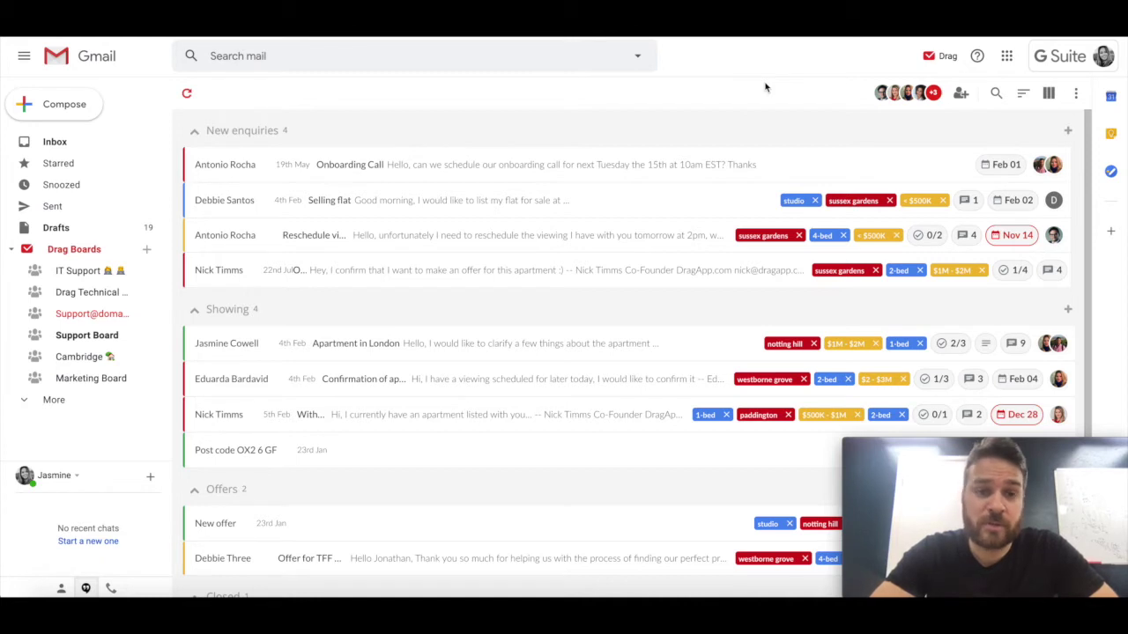
pyautogui.click(1049, 94)
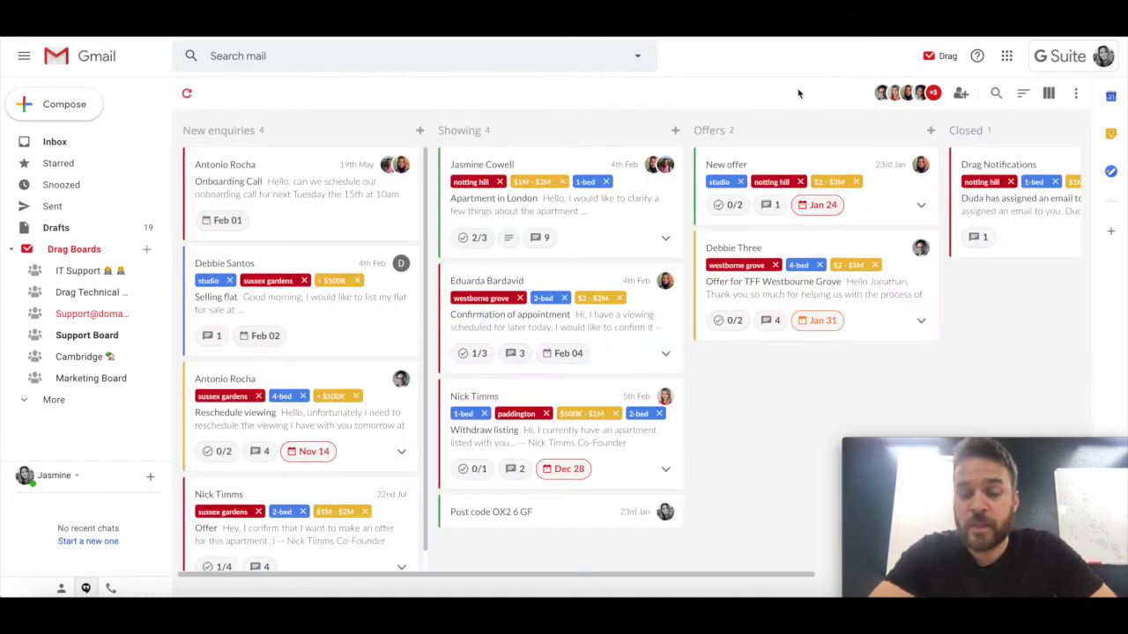
pyautogui.click(1075, 93)
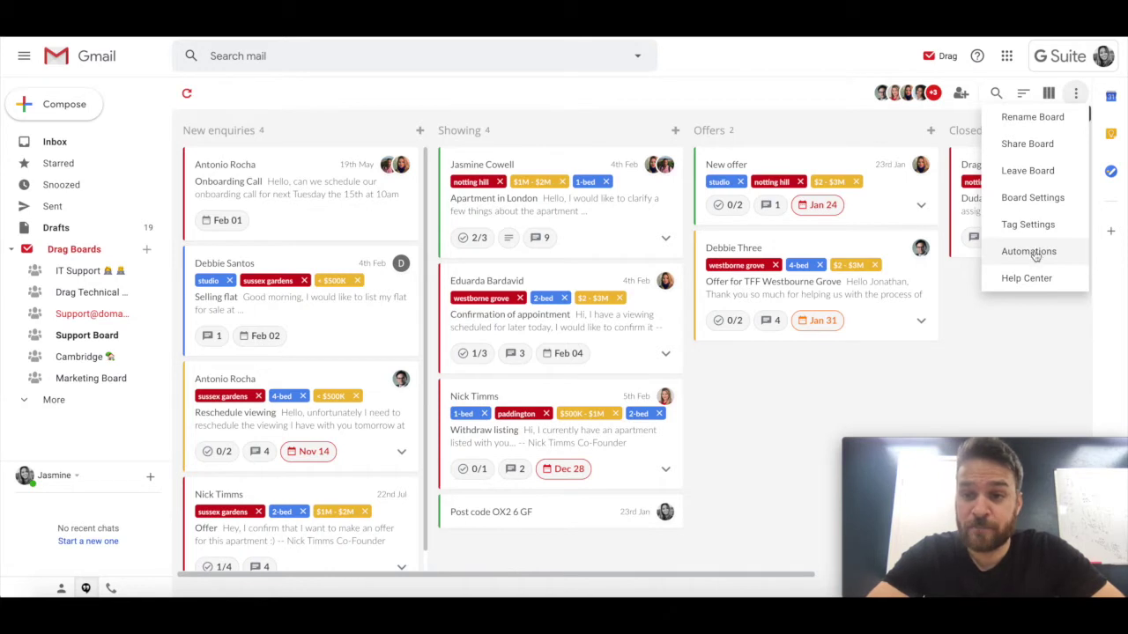
pyautogui.click(979, 352)
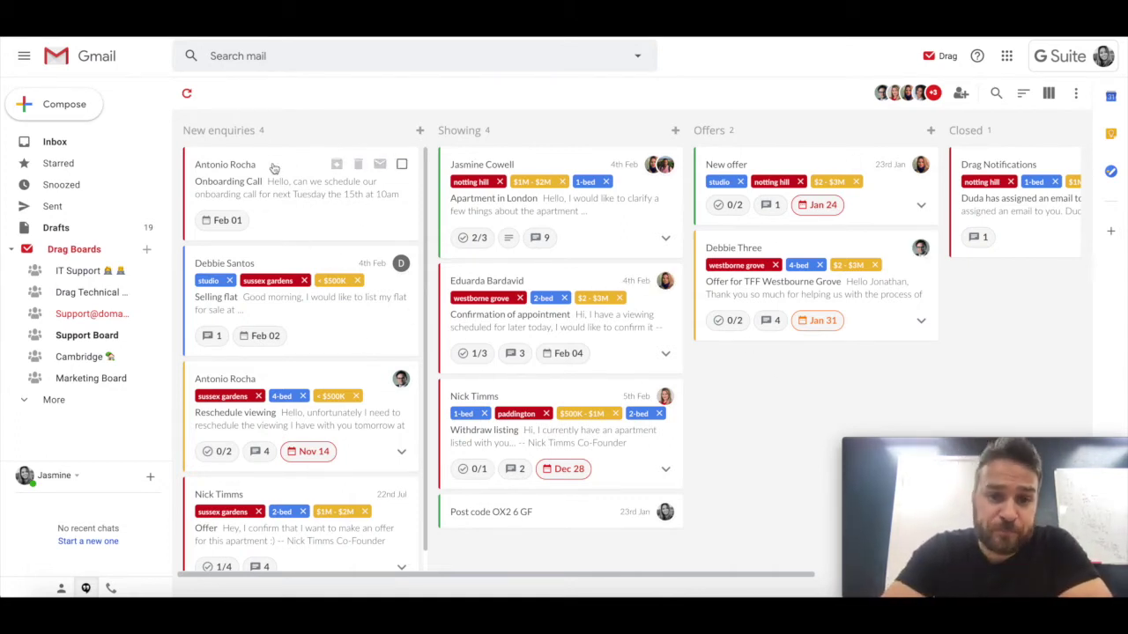
# Scroll across the board, drop the Showing column header back in place, and view the Onboarding Call card.
pyautogui.hscroll(5, 787, 385)
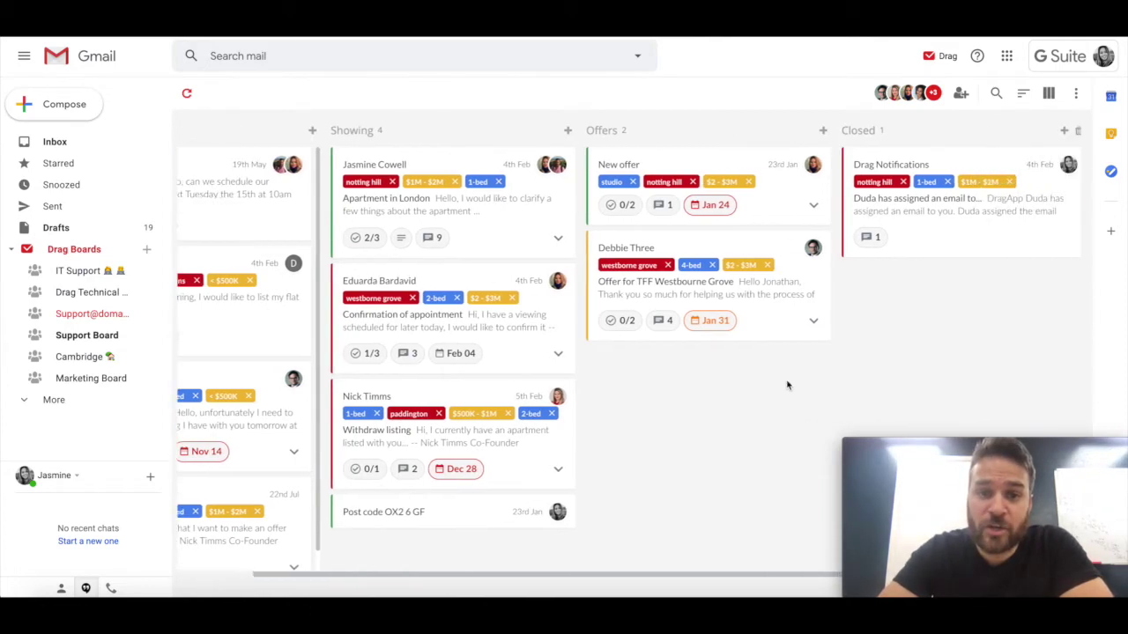
pyautogui.hscroll(-5, 788, 385)
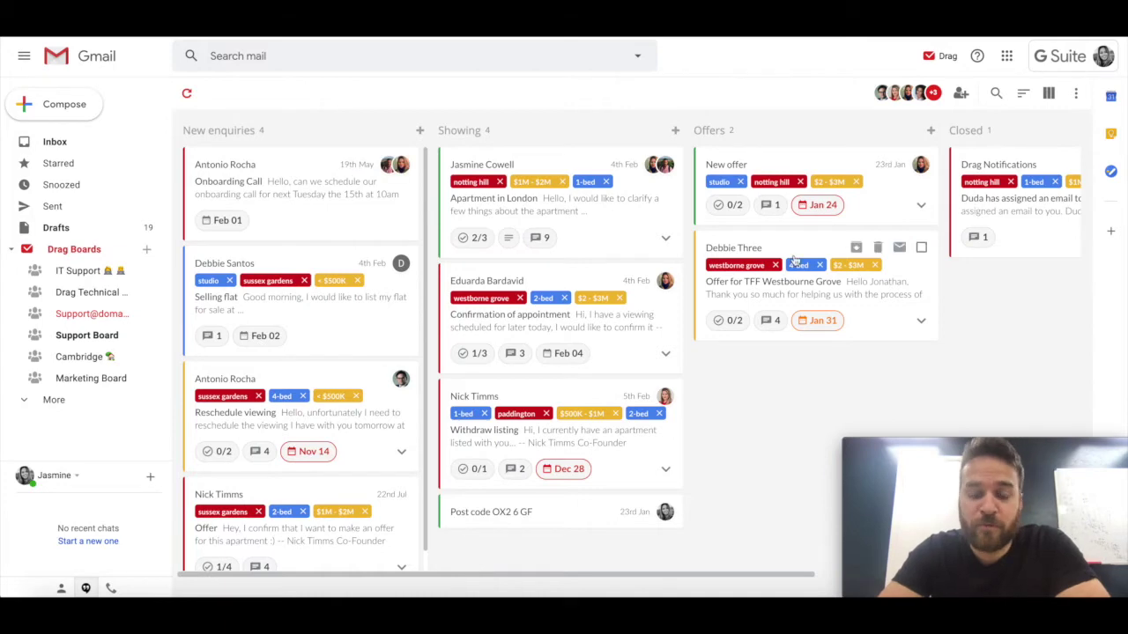
pyautogui.hscroll(5, 813, 383)
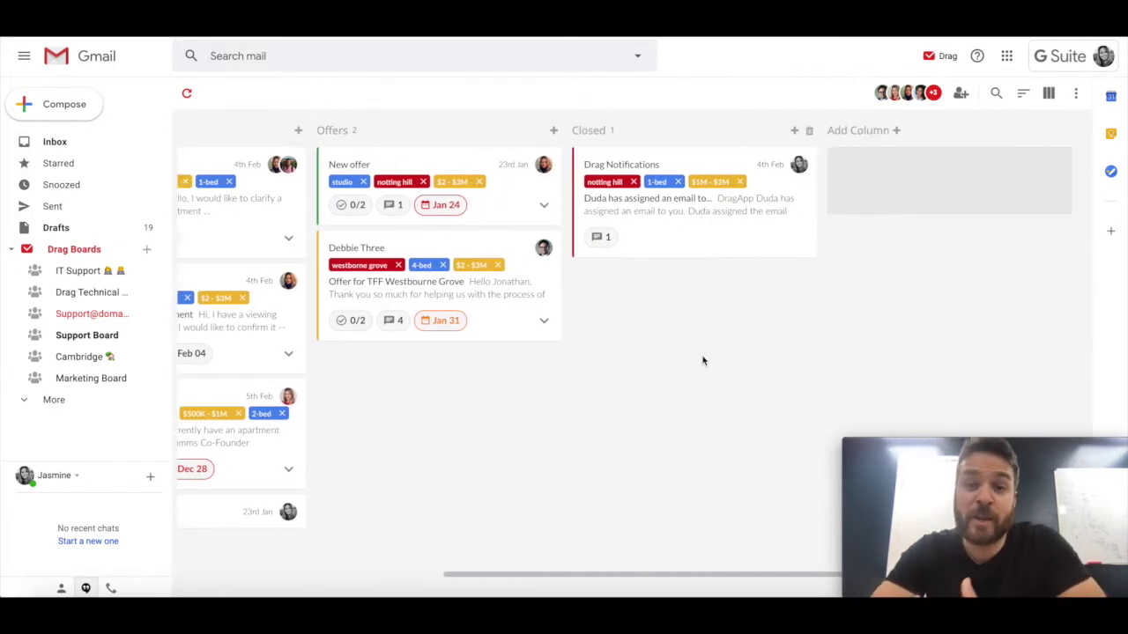
pyautogui.hscroll(-2, 702, 360)
pyautogui.hscroll(-3, 702, 360)
pyautogui.moveTo(524, 136)
pyautogui.mouseDown()
pyautogui.moveTo(846, 155)
pyautogui.moveTo(529, 146)
pyautogui.mouseUp()
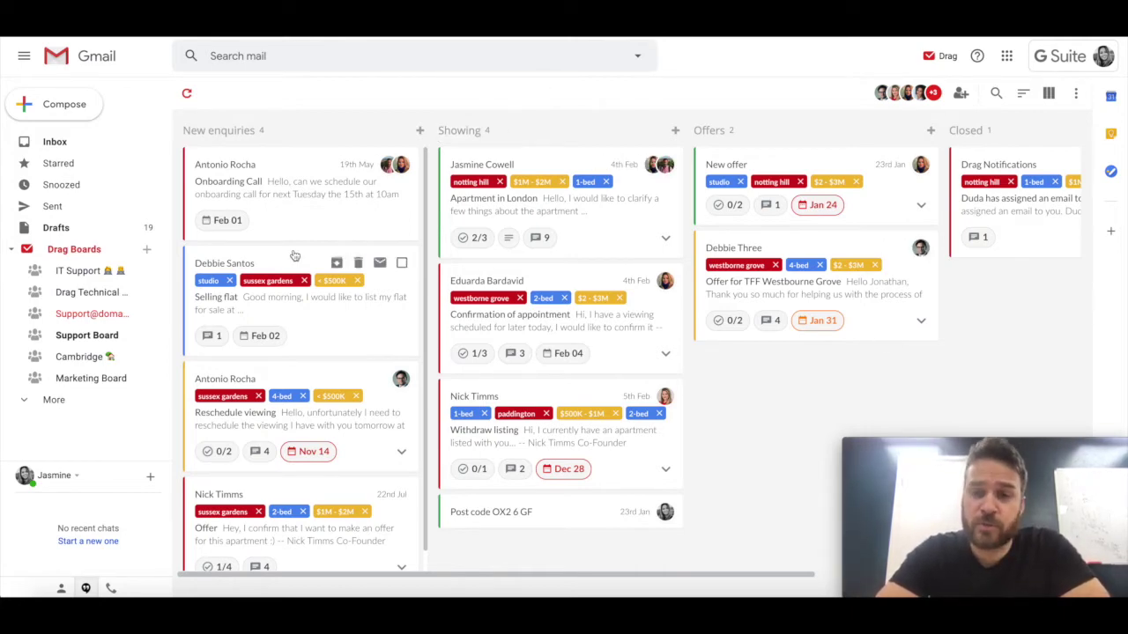
pyautogui.click(286, 190)
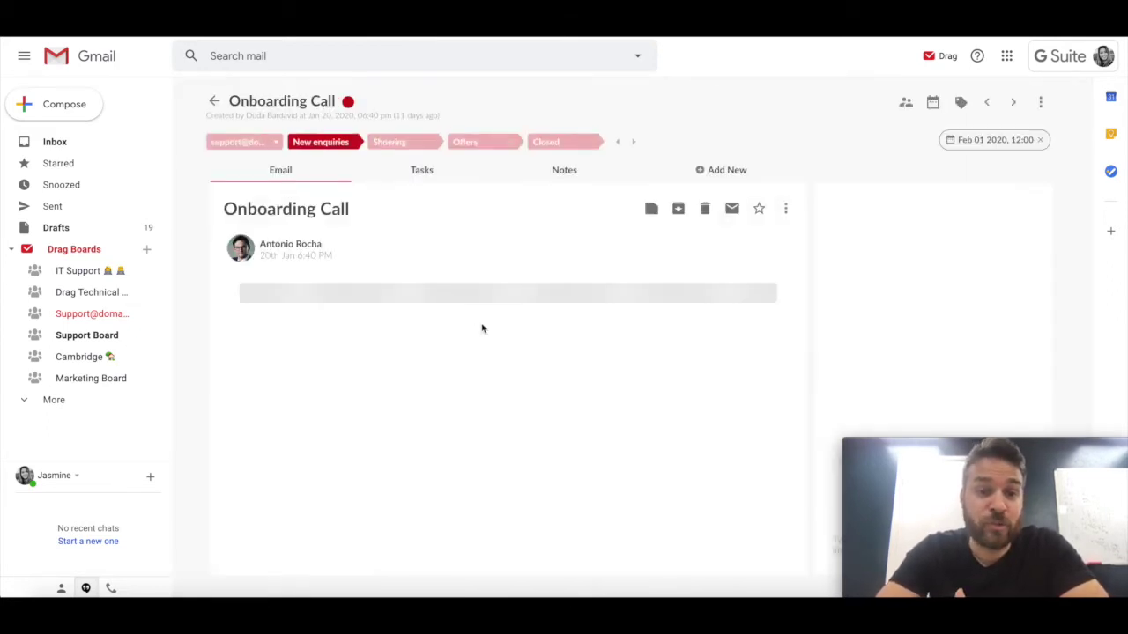
# Add a new card titled 'card' at the top of the New enquiries column.
pyautogui.click(214, 101)
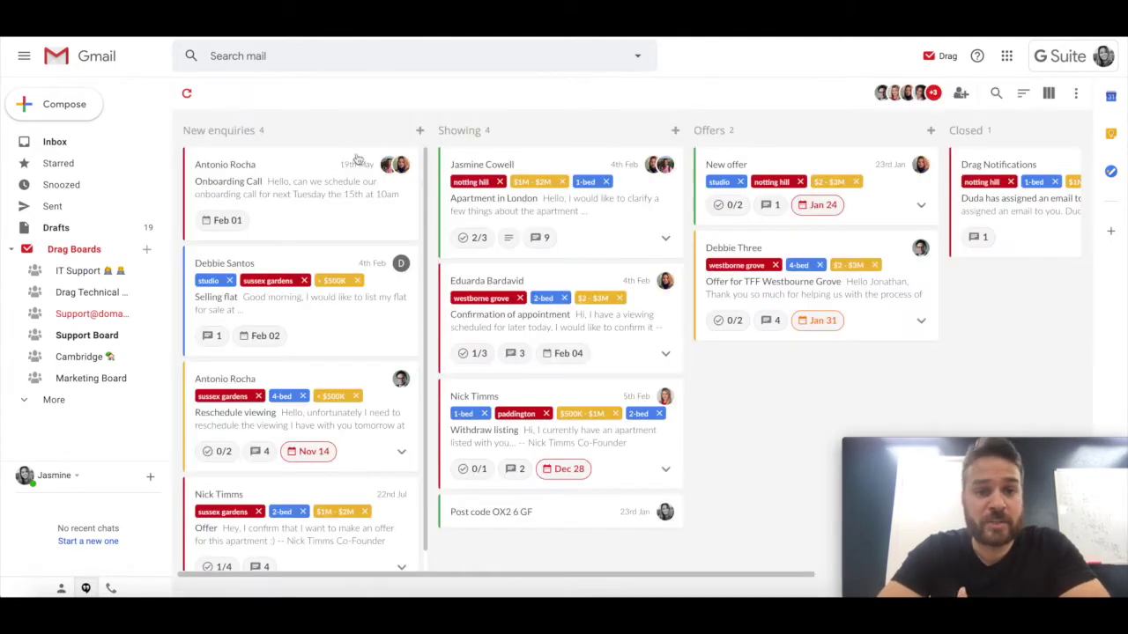
pyautogui.click(419, 130)
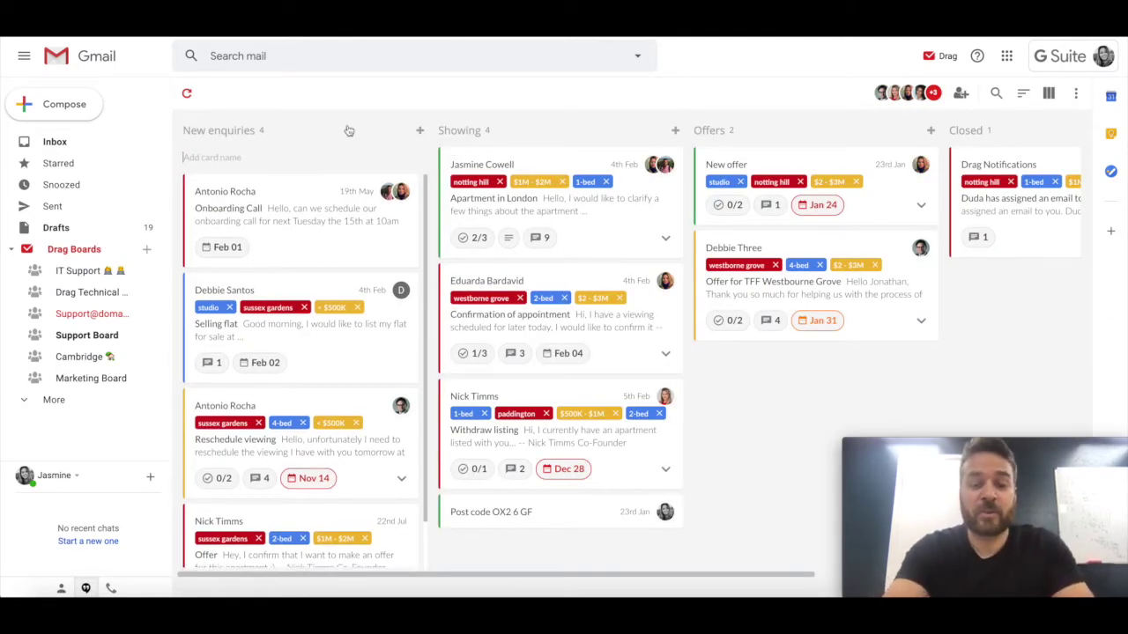
pyautogui.write('card')
pyautogui.press('Return')
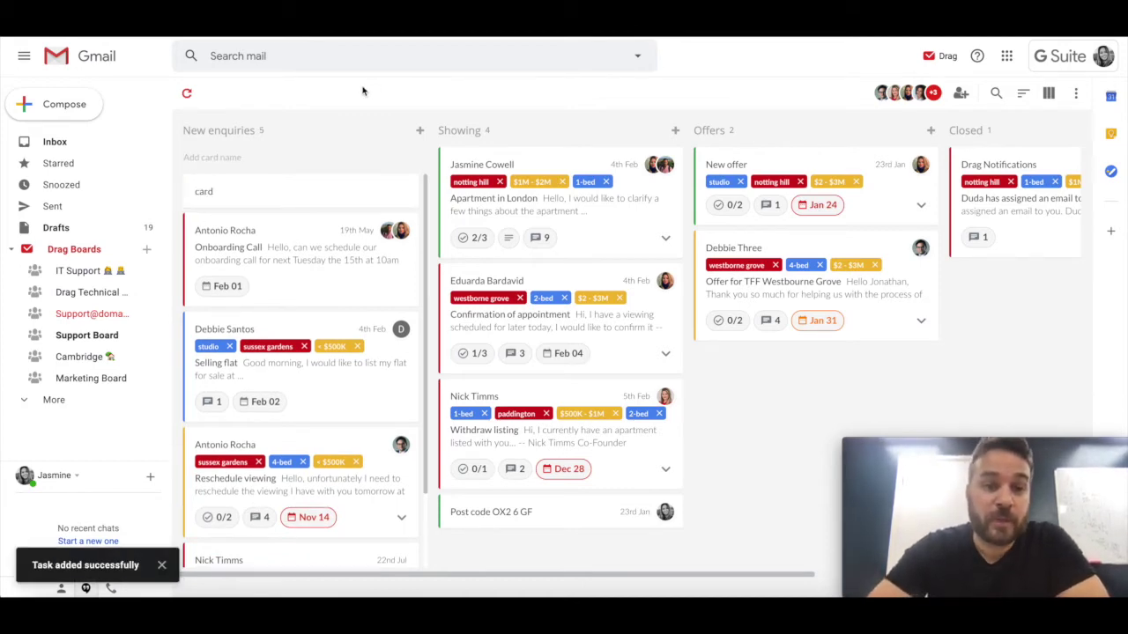
# View the new card briefly, then go back to the board and reopen the Onboarding Call card.
pyautogui.click(304, 166)
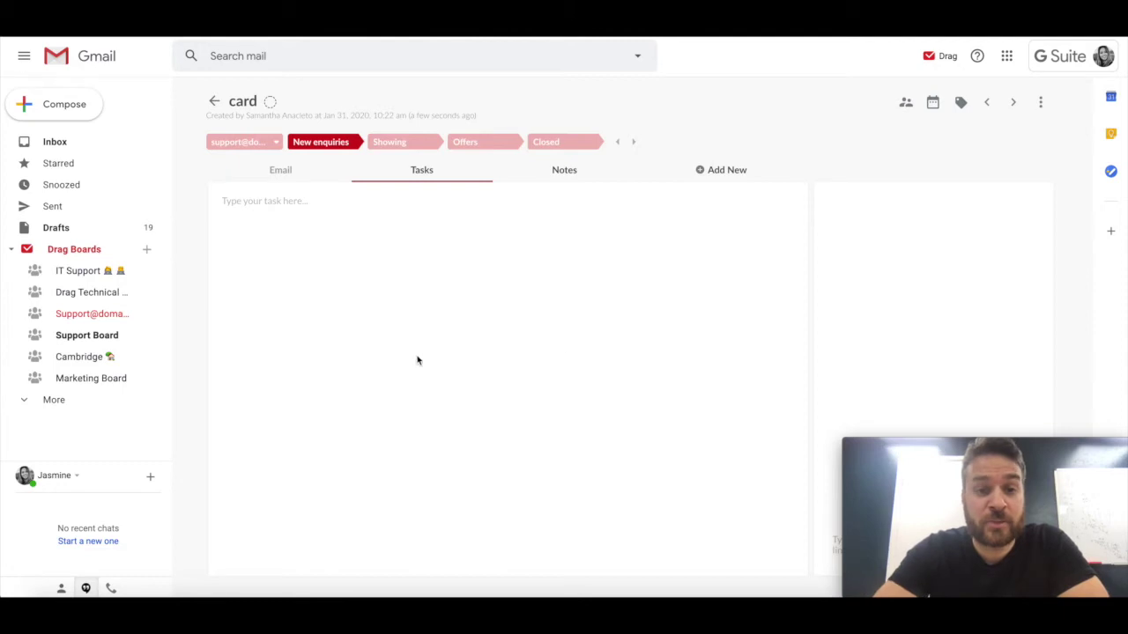
pyautogui.moveTo(277, 183)
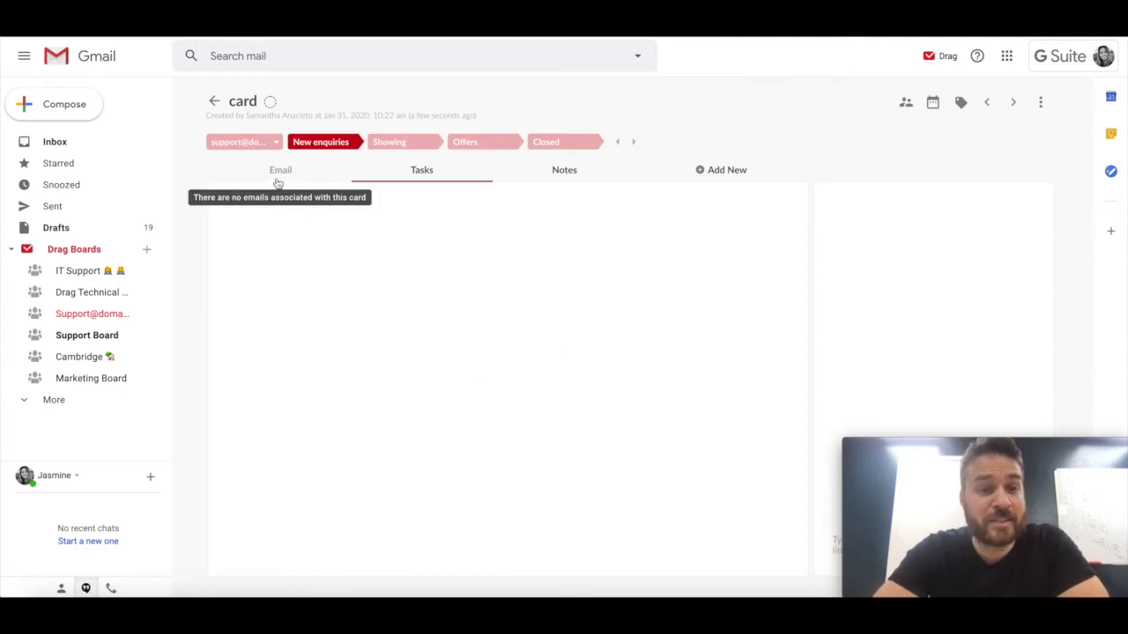
pyautogui.click(214, 101)
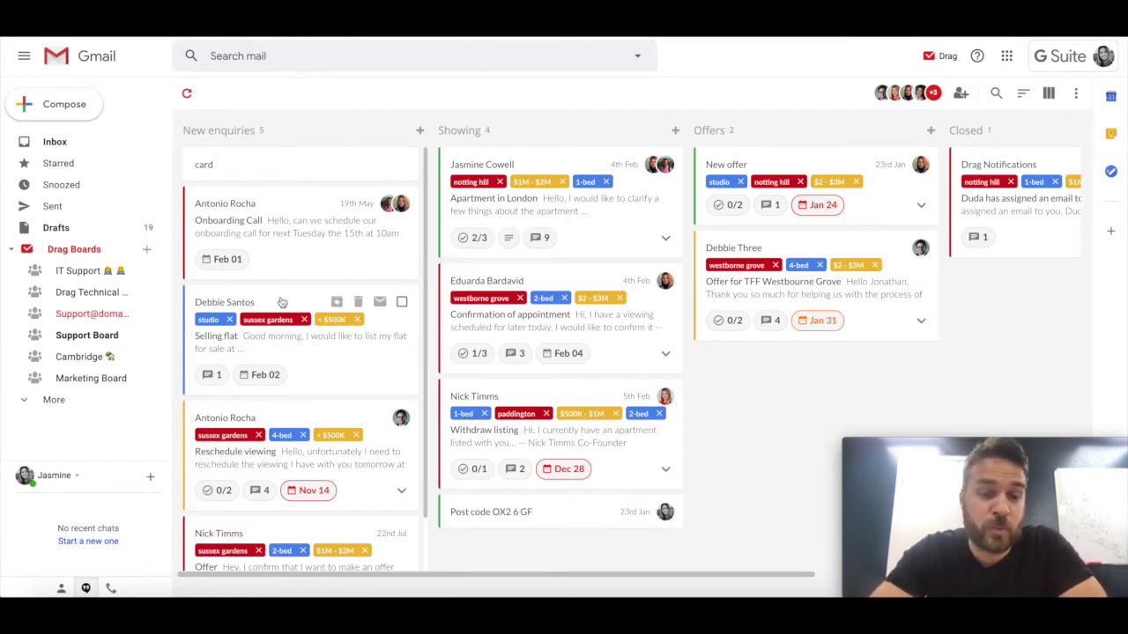
pyautogui.click(275, 238)
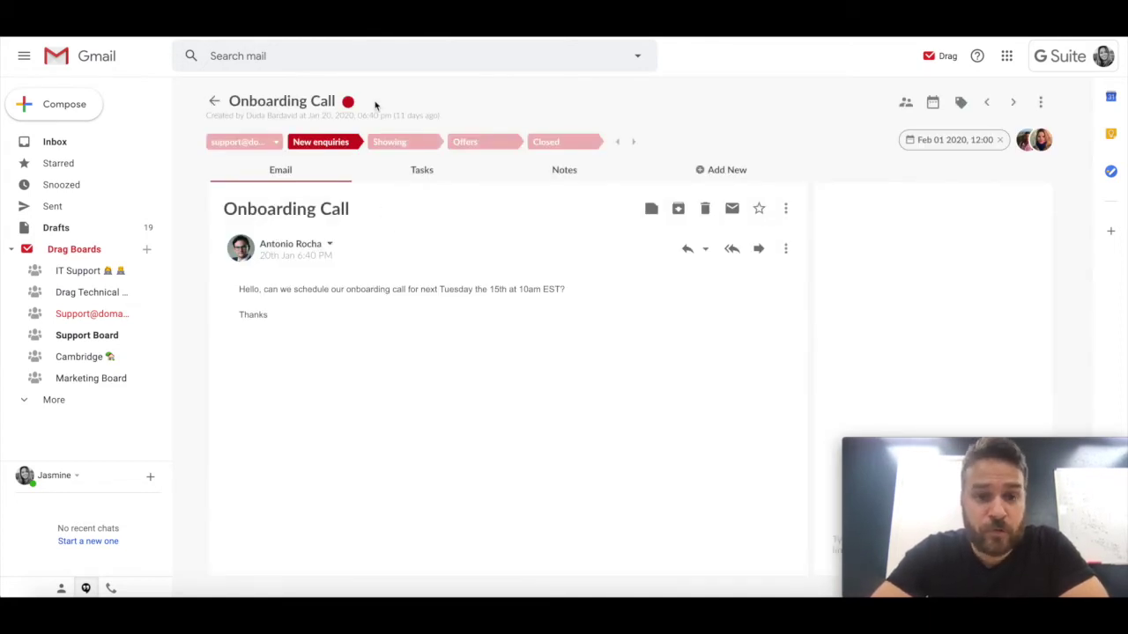
# Rename the Onboarding Call card to 'Not onboarding Call'.
pyautogui.click(271, 103)
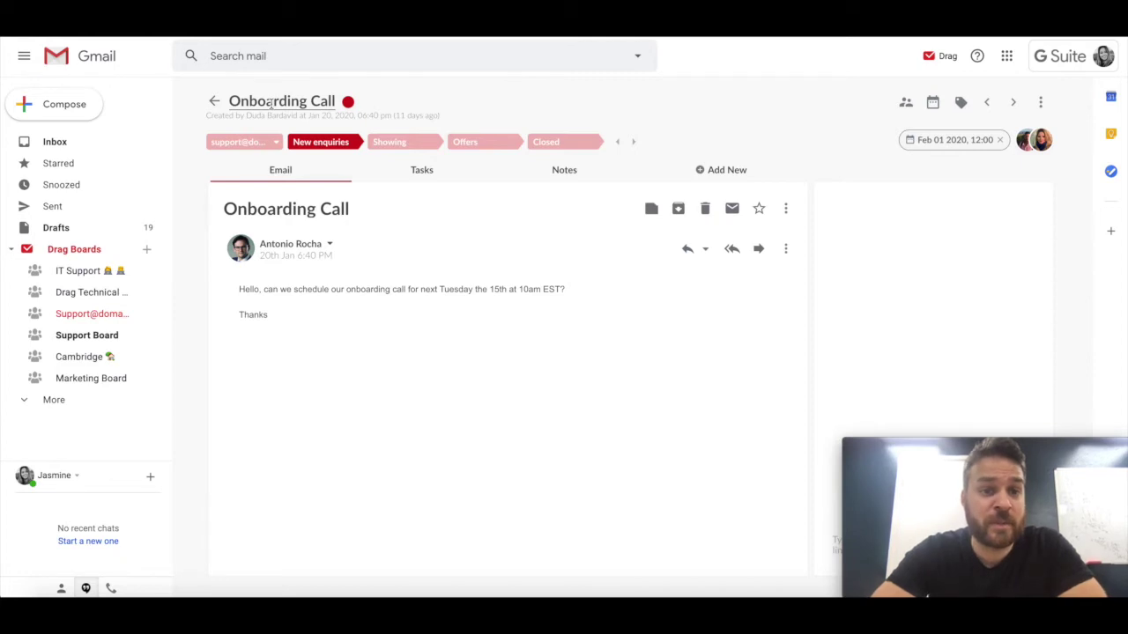
pyautogui.doubleClick(271, 103)
pyautogui.write('Not o')
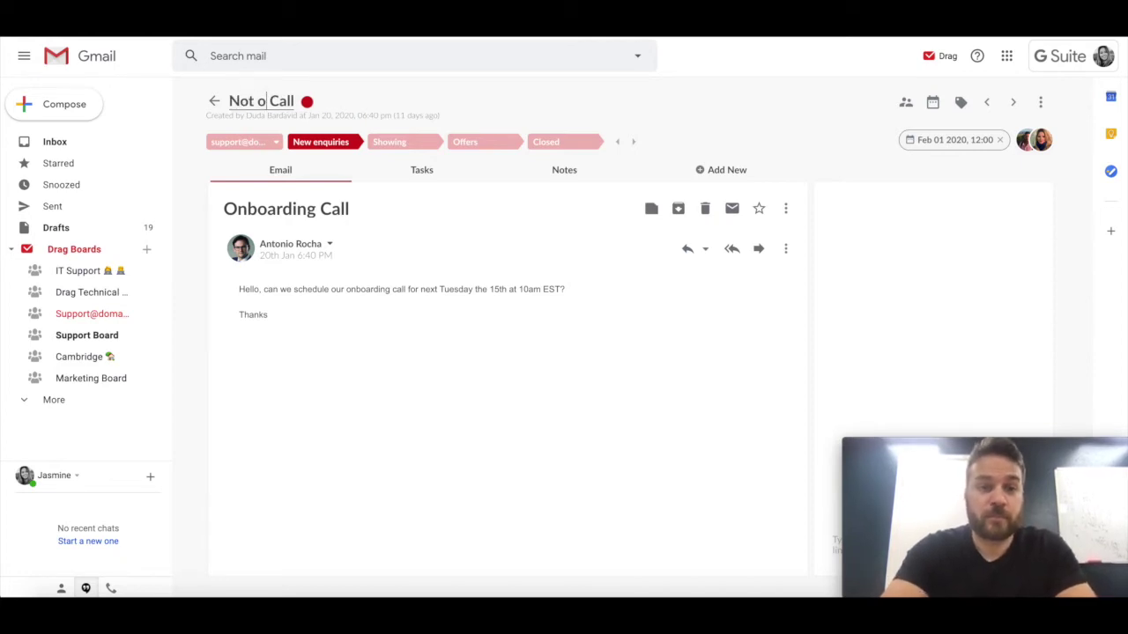
pyautogui.write('nboarding')
pyautogui.press('Return')
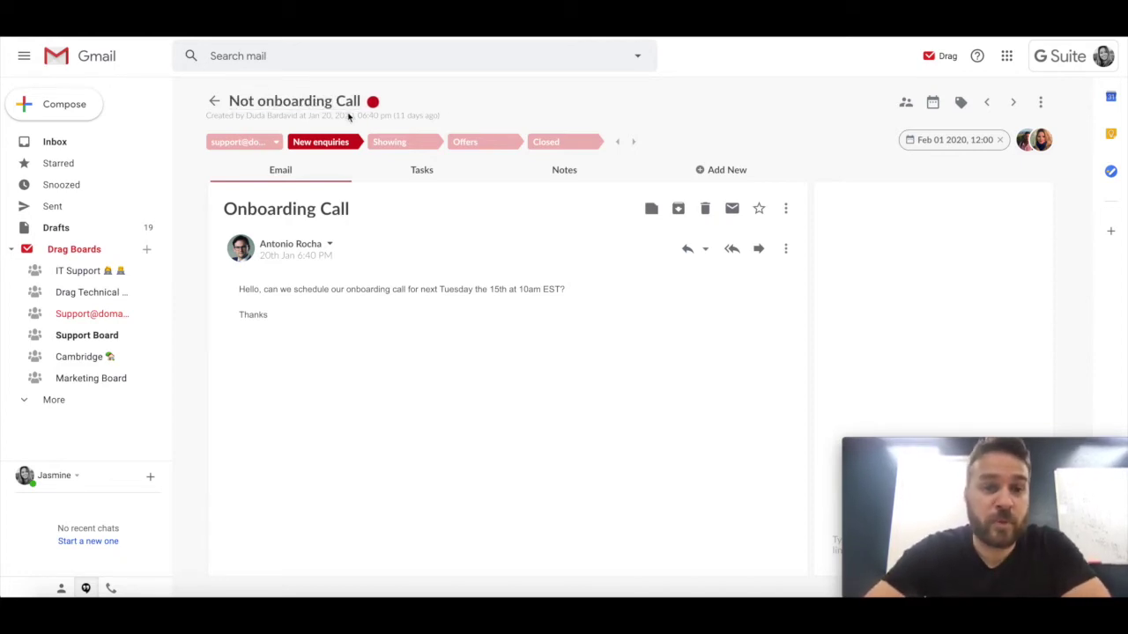
# Change the card's colour marker from red to yellow and check the team-member assign list.
pyautogui.click(373, 101)
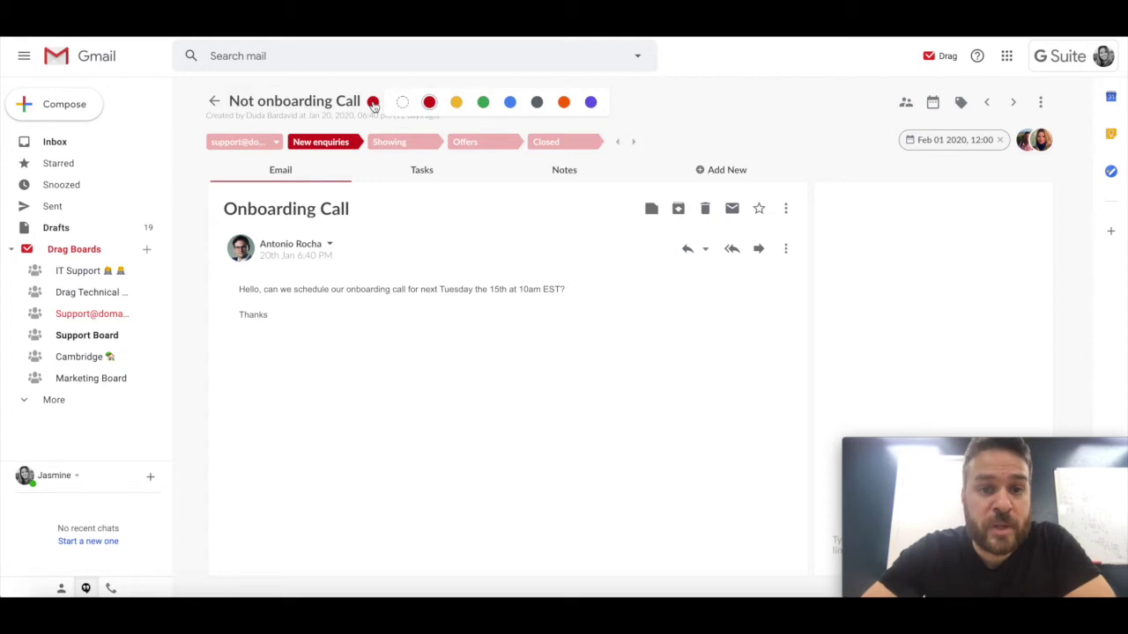
pyautogui.click(455, 103)
pyautogui.click(374, 104)
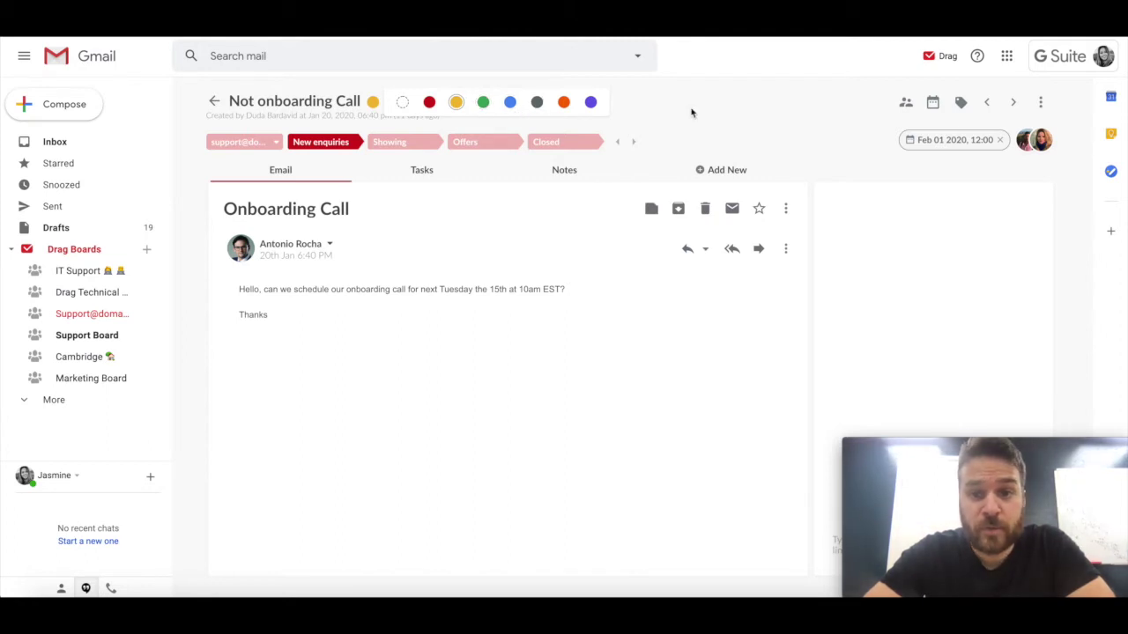
pyautogui.click(745, 108)
pyautogui.click(905, 104)
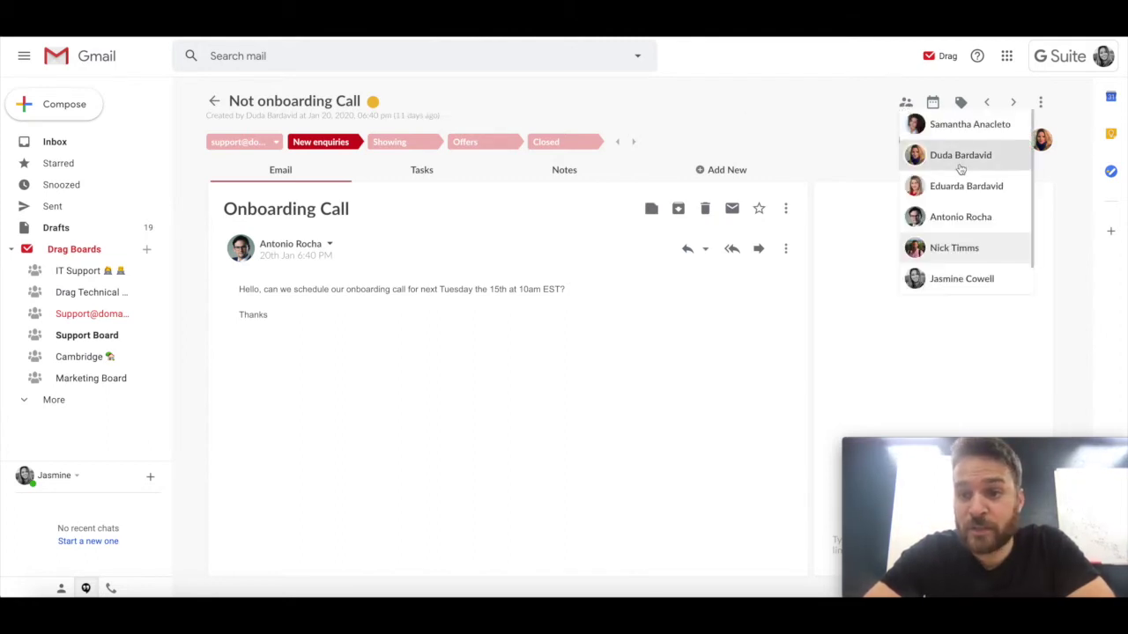
pyautogui.click(849, 120)
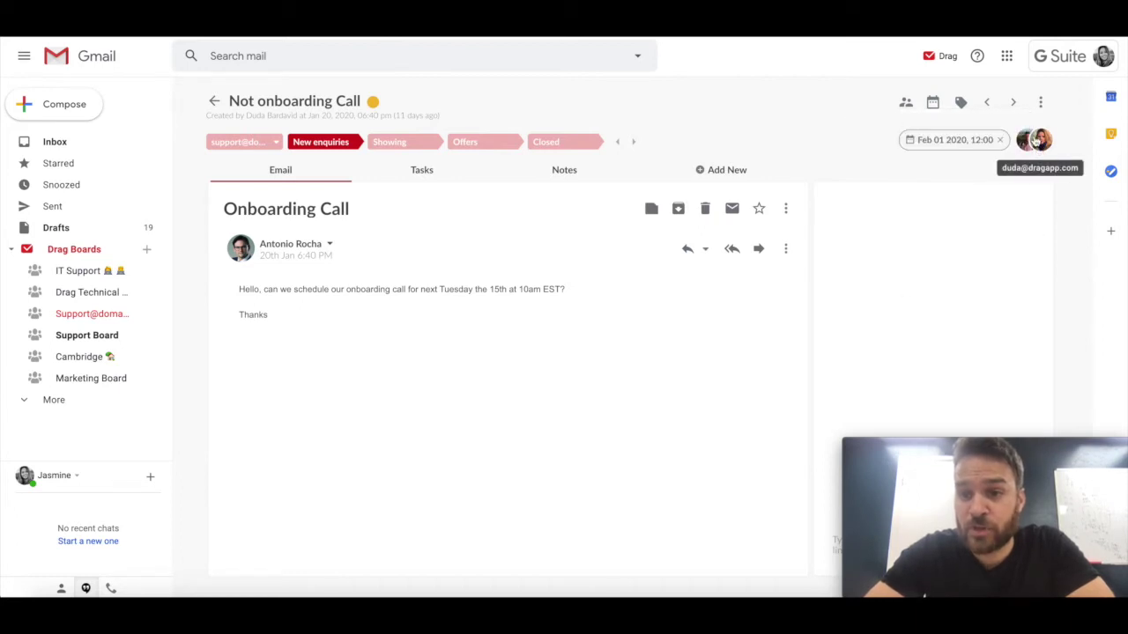
# Keep the Feb 01 2020 due date, tag the card 'notting hill', and advance to the Selling flat card.
pyautogui.click(932, 104)
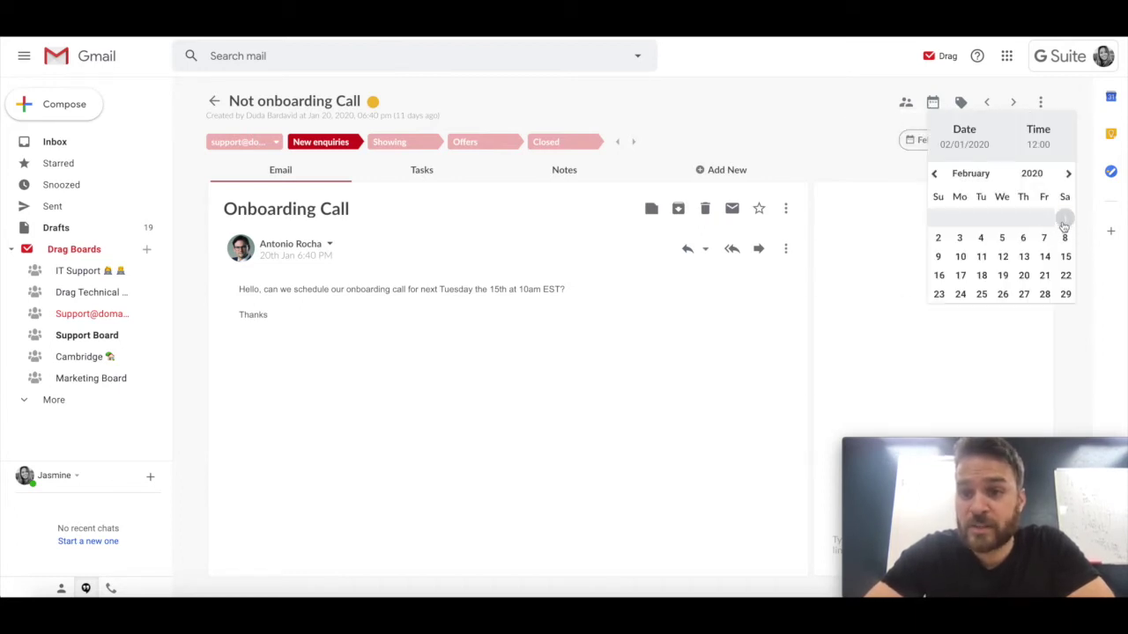
pyautogui.click(866, 146)
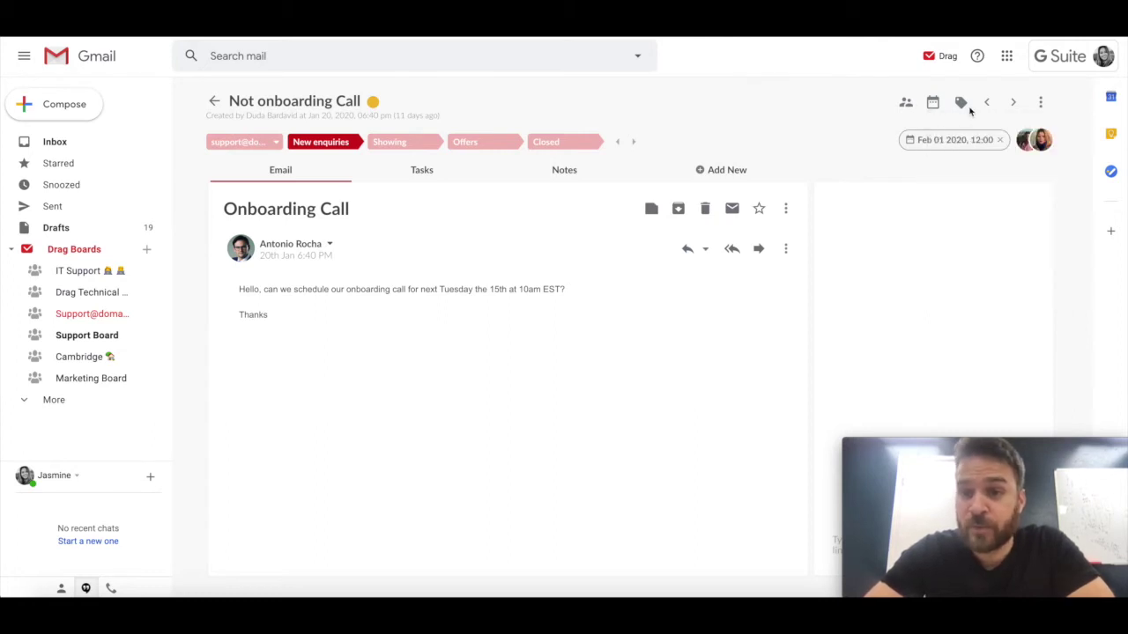
pyautogui.click(962, 103)
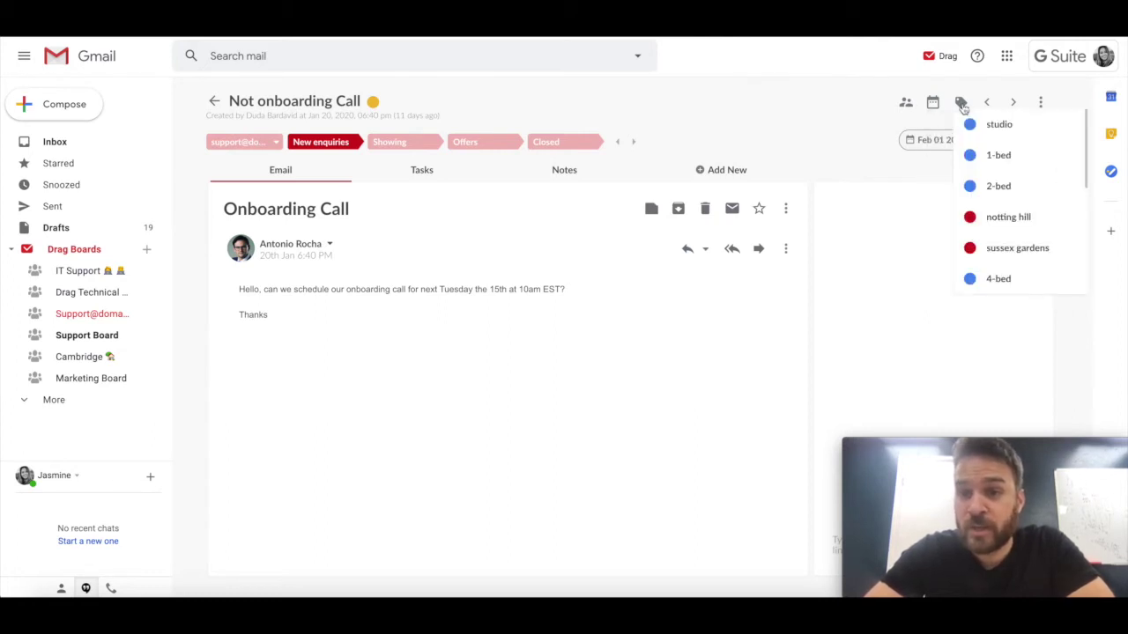
pyautogui.click(1009, 220)
pyautogui.click(781, 124)
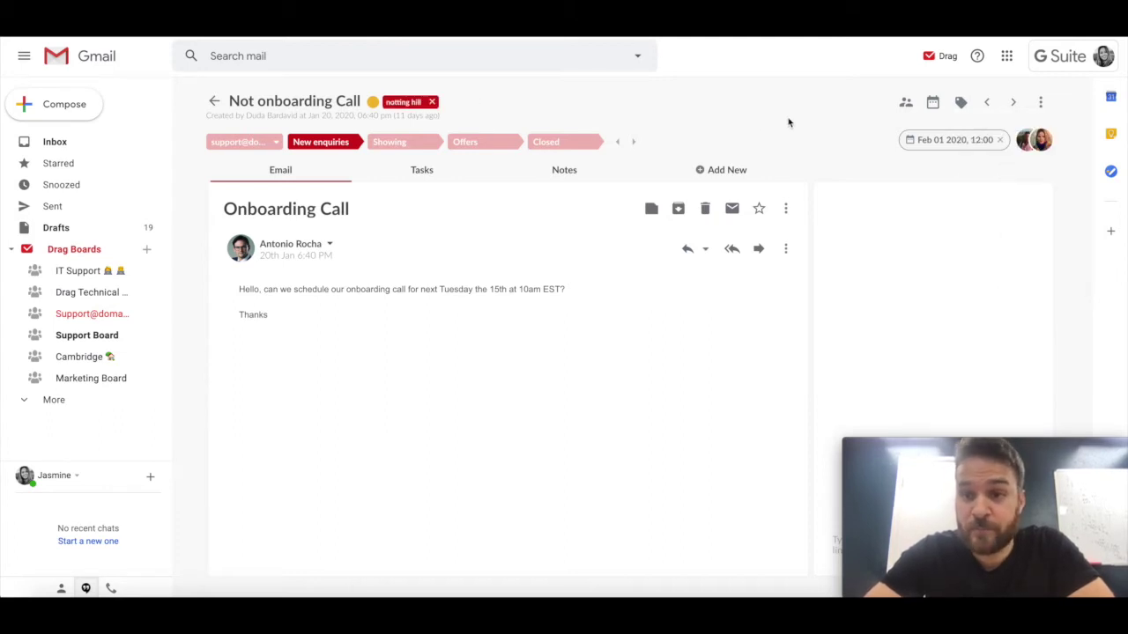
pyautogui.click(1014, 104)
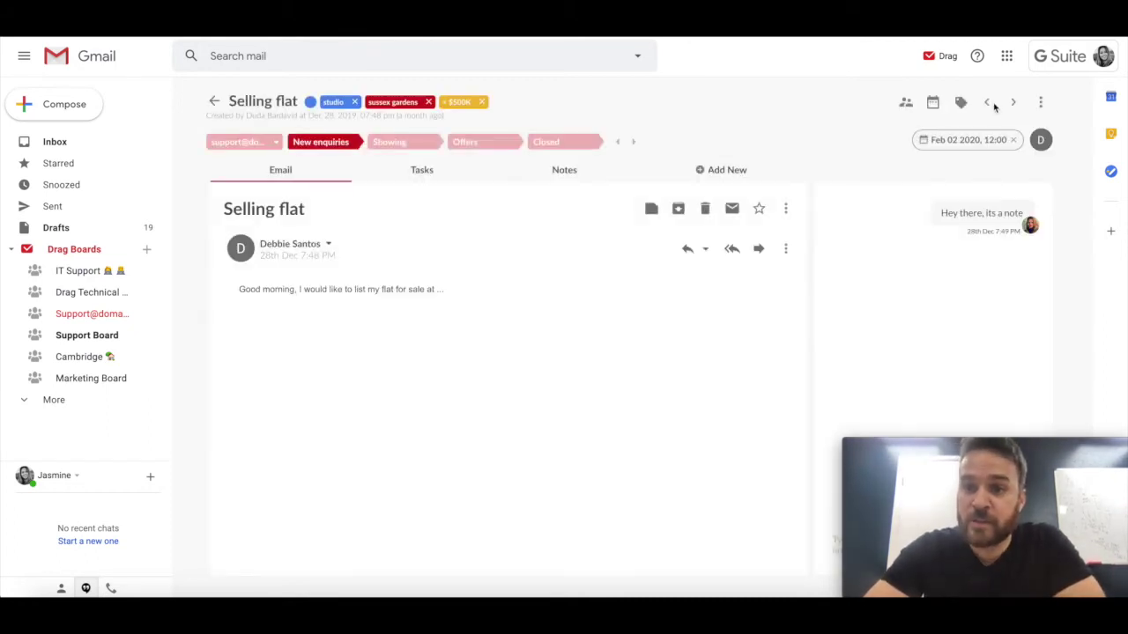
# Return to Not onboarding Call, move it to the Showing stage, and check the 'Reply as' accounts.
pyautogui.click(987, 103)
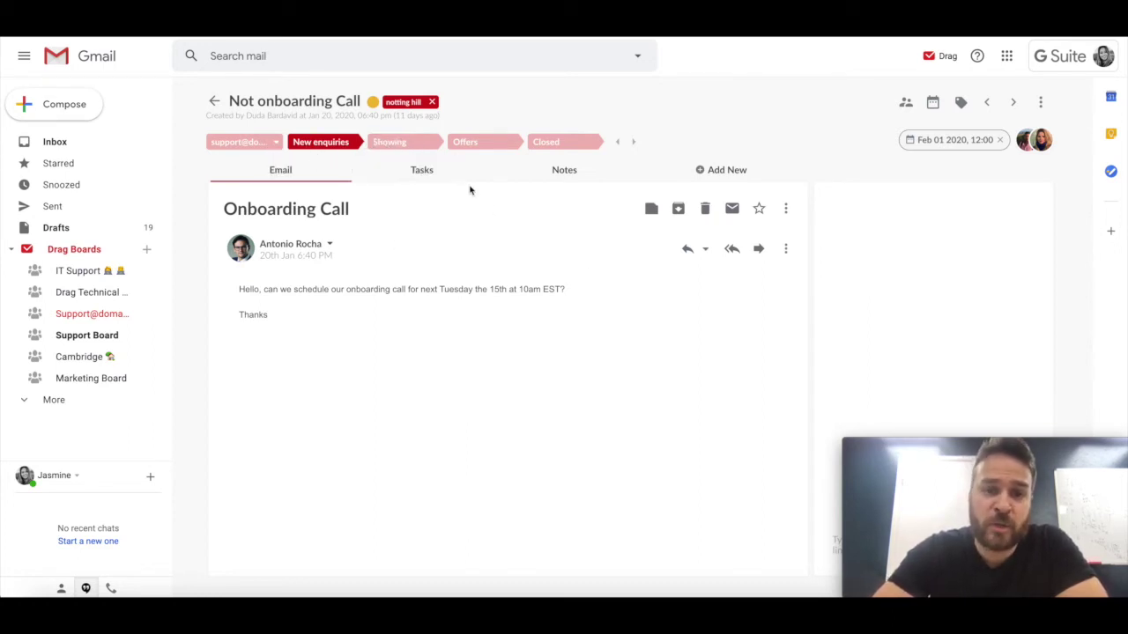
pyautogui.click(401, 145)
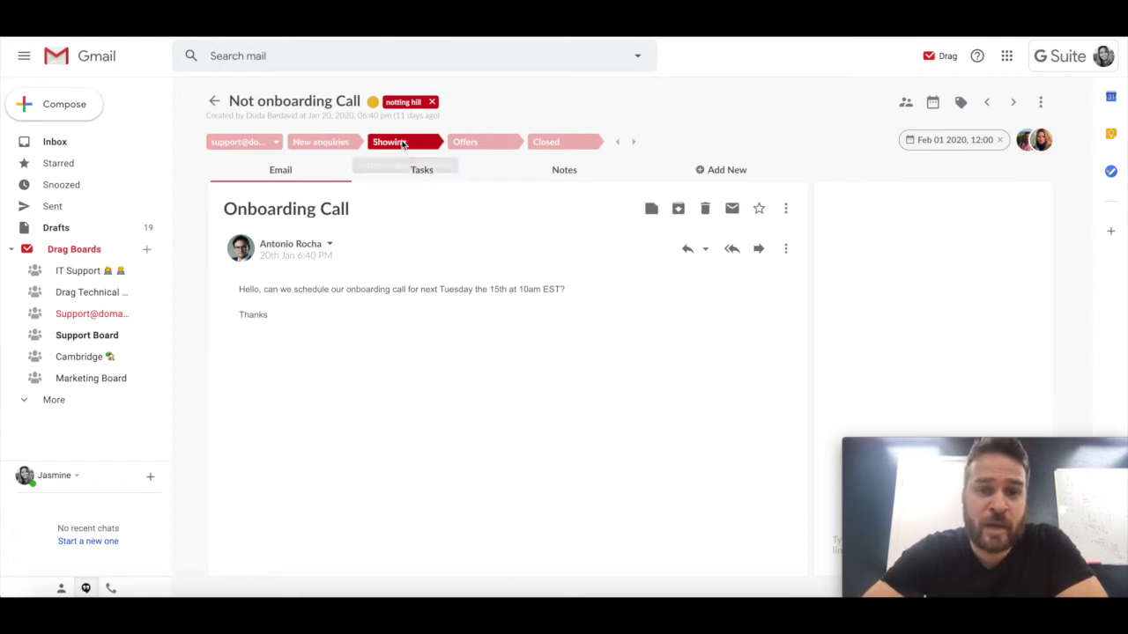
pyautogui.click(705, 252)
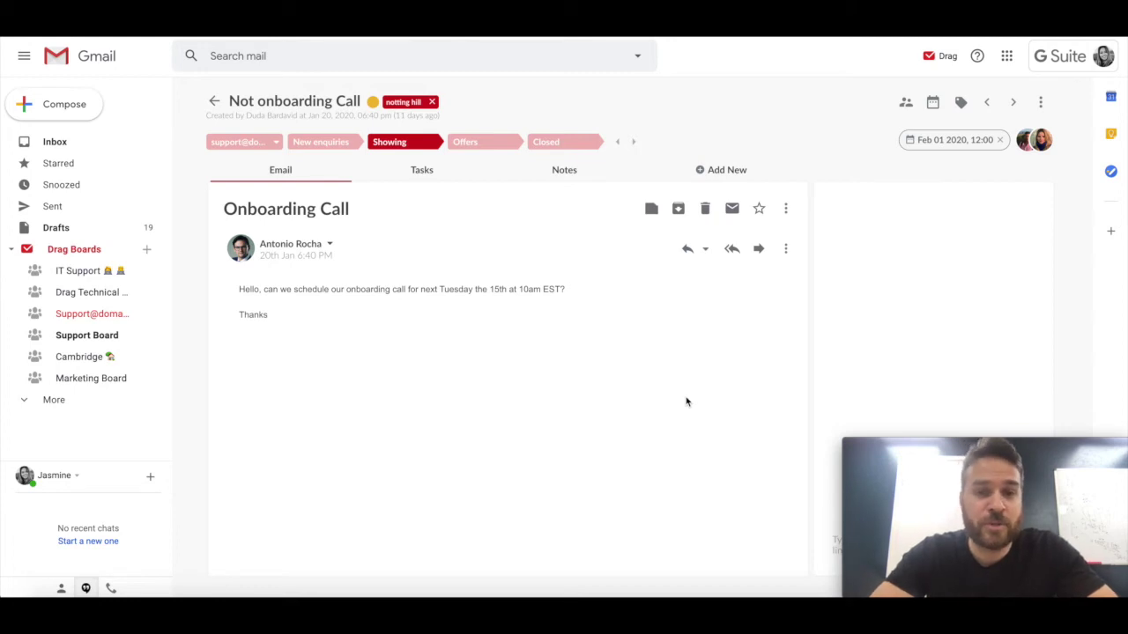
# Add the tasks 'Onboard customer' and 'task 2' to the card and try reordering task 2.
pyautogui.click(423, 172)
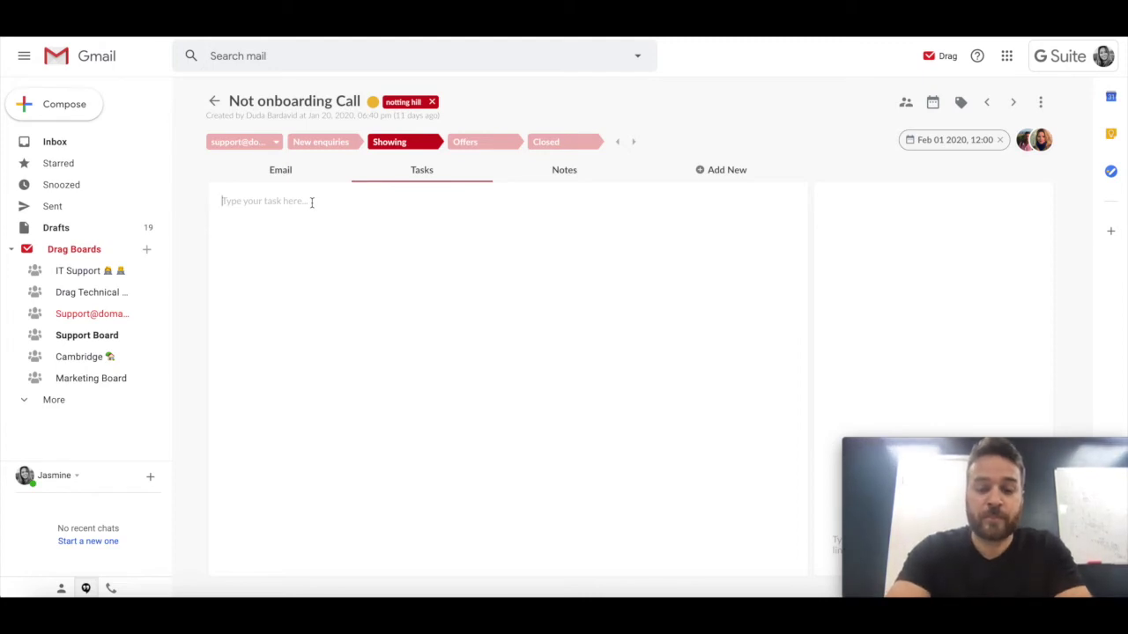
pyautogui.write('On')
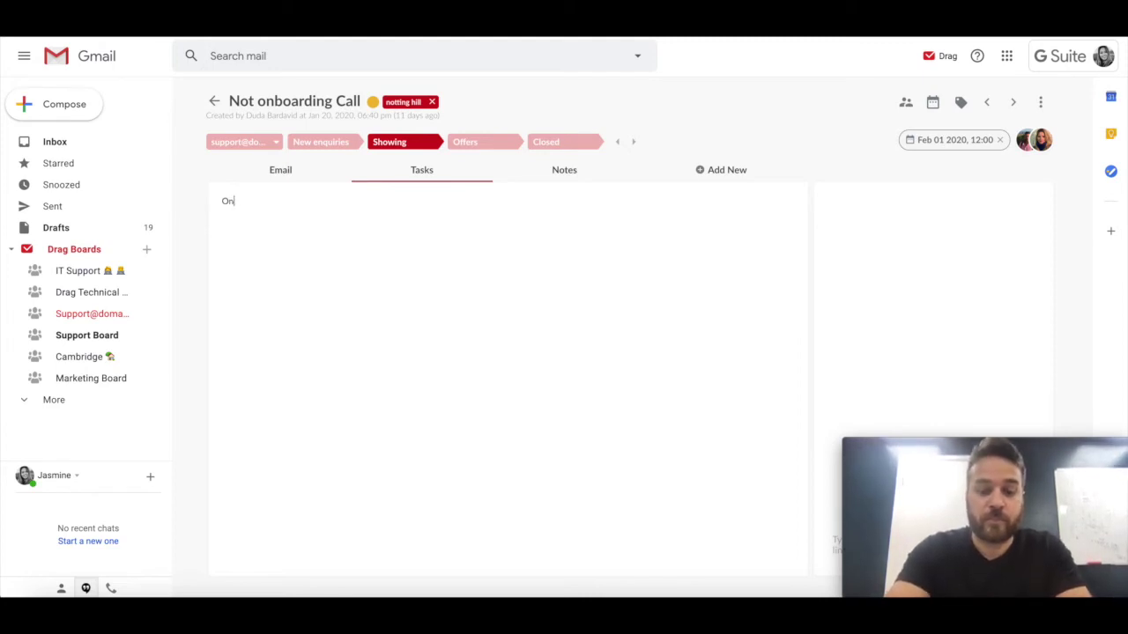
pyautogui.write('board customer')
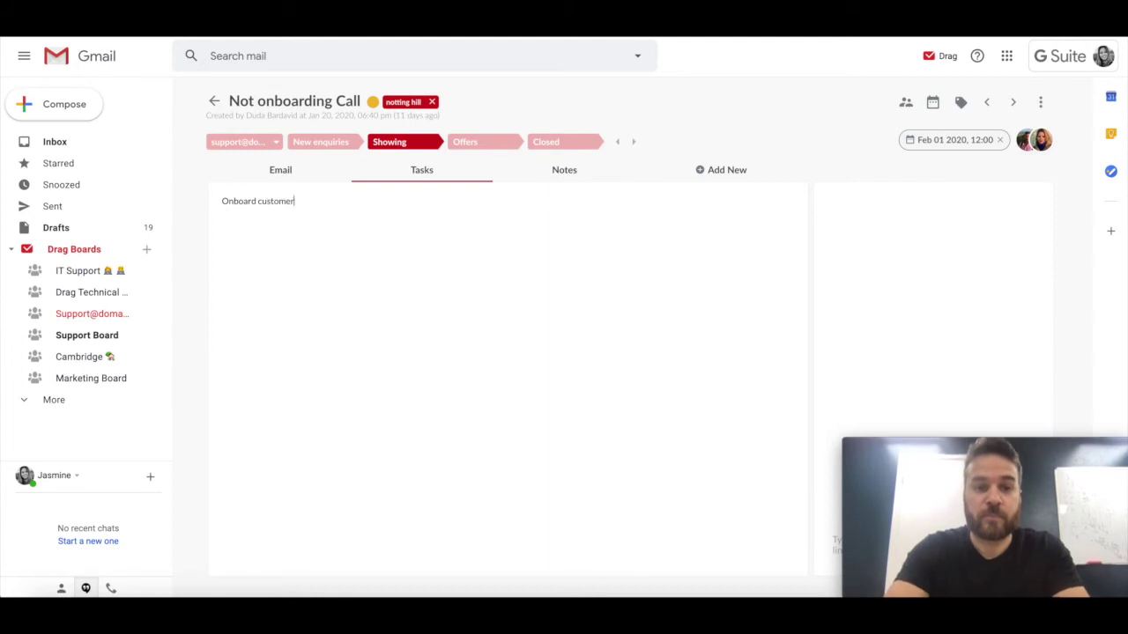
pyautogui.press('Return')
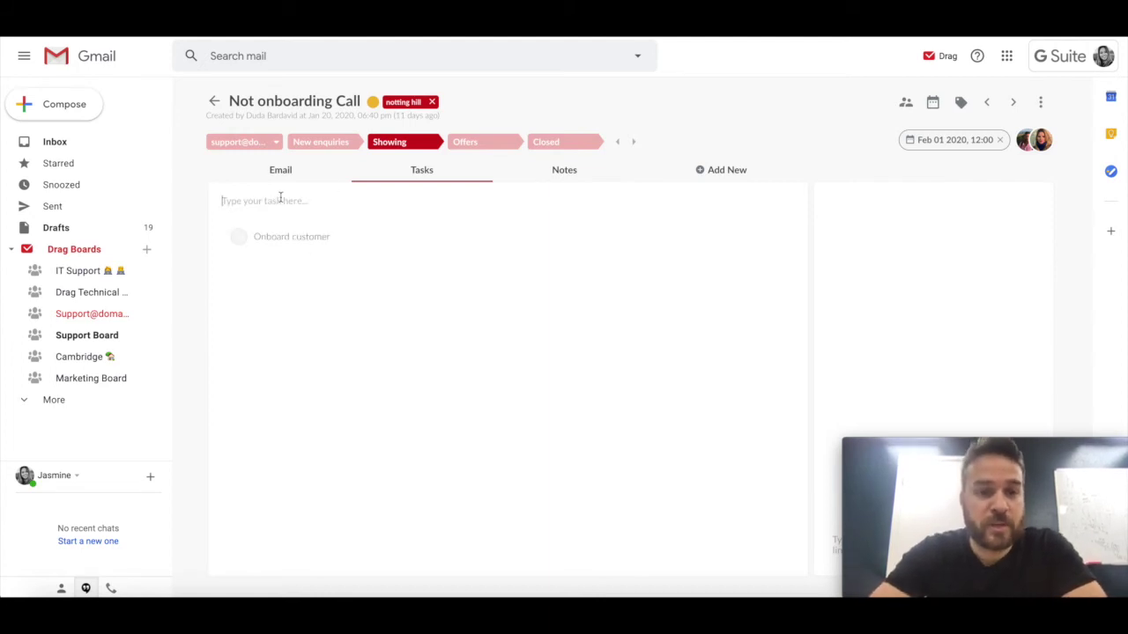
pyautogui.write('task 2')
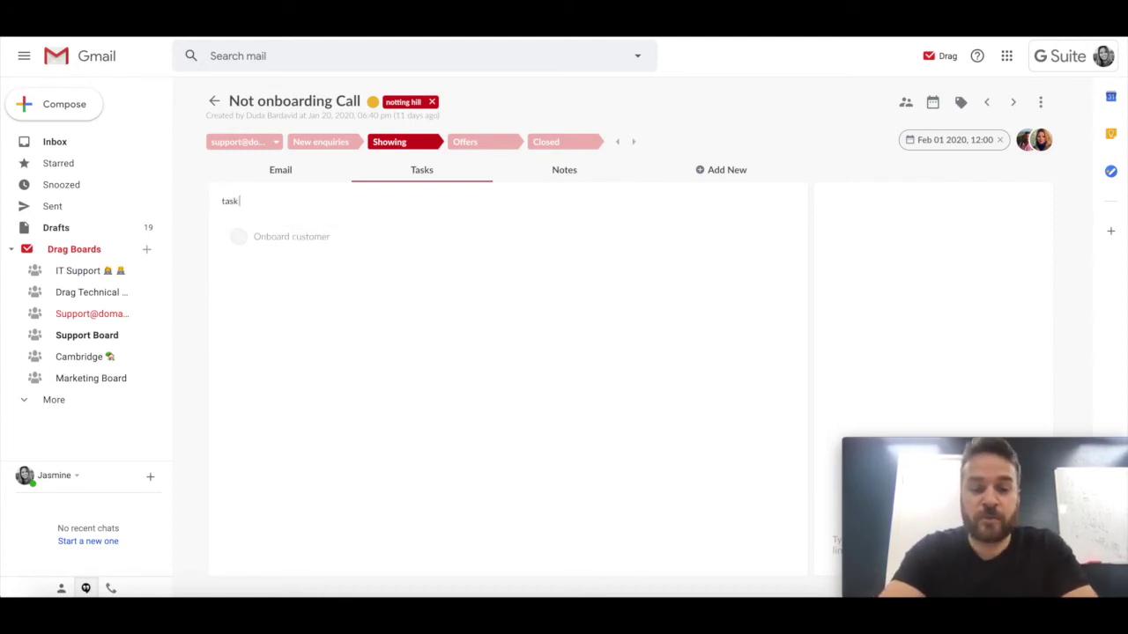
pyautogui.press('Return')
pyautogui.moveTo(323, 252)
pyautogui.mouseDown()
pyautogui.moveTo(320, 285)
pyautogui.moveTo(316, 236)
pyautogui.mouseUp()
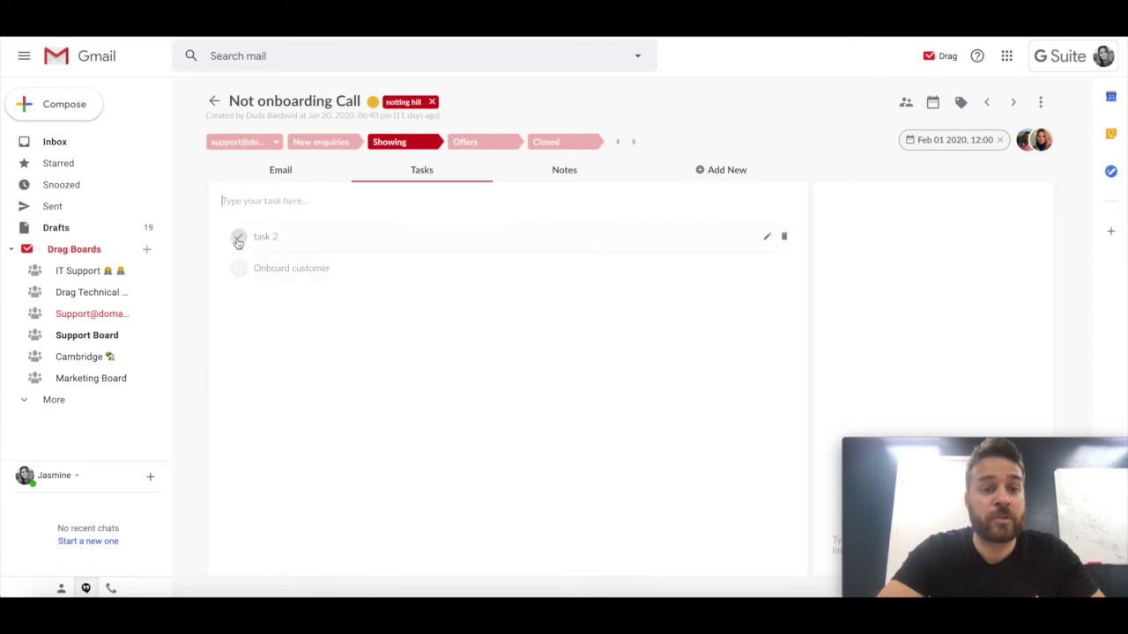
pyautogui.click(568, 173)
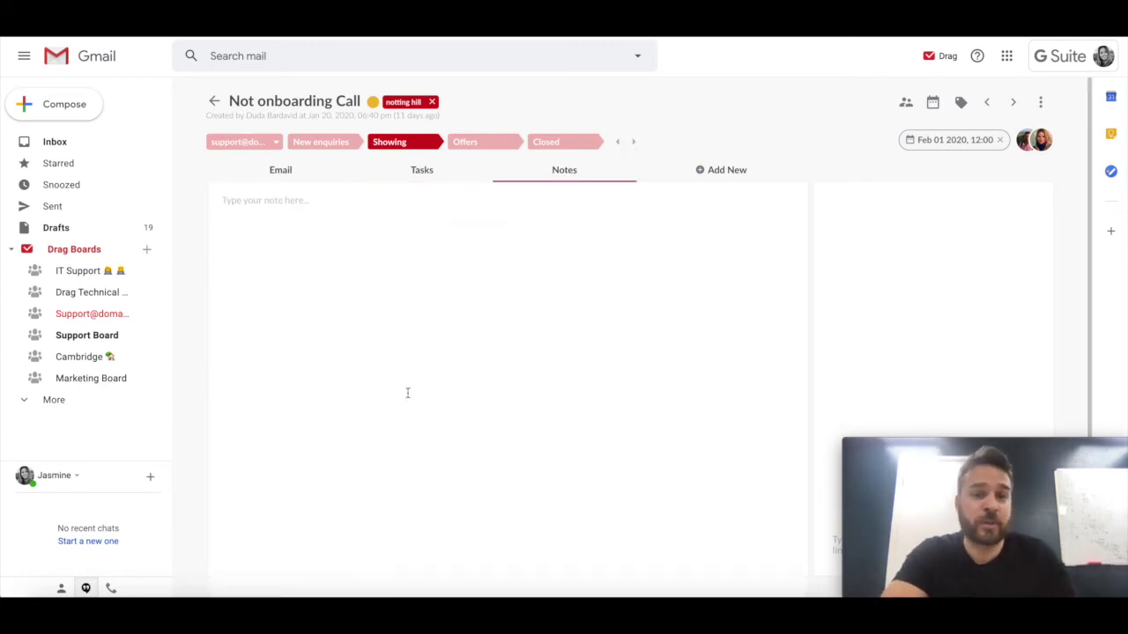
pyautogui.click(281, 207)
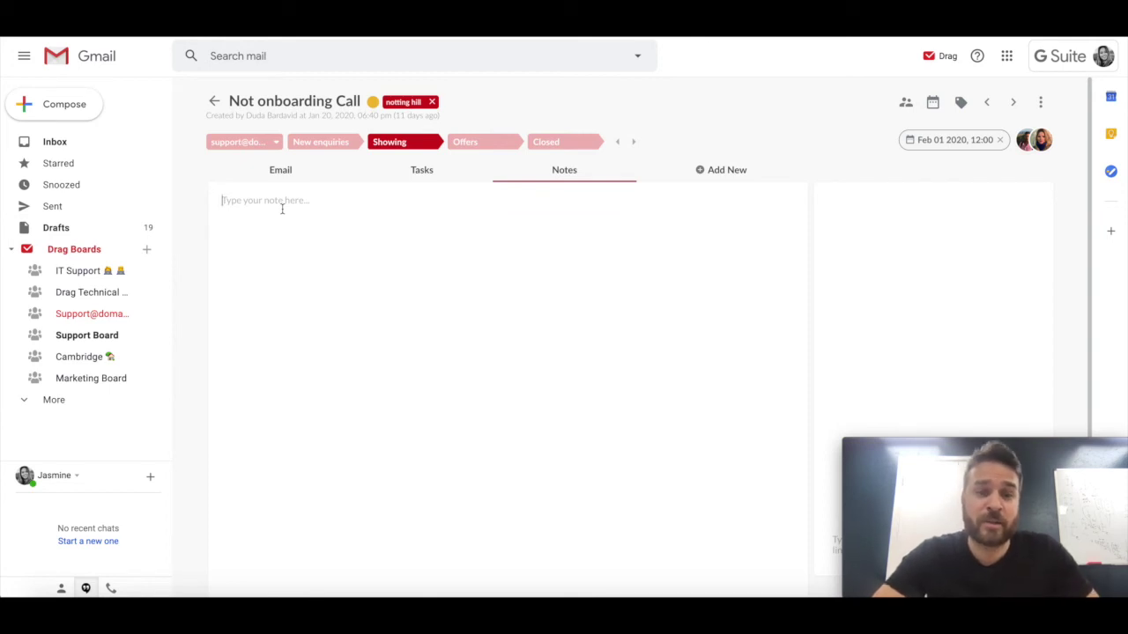
pyautogui.write('Notes here')
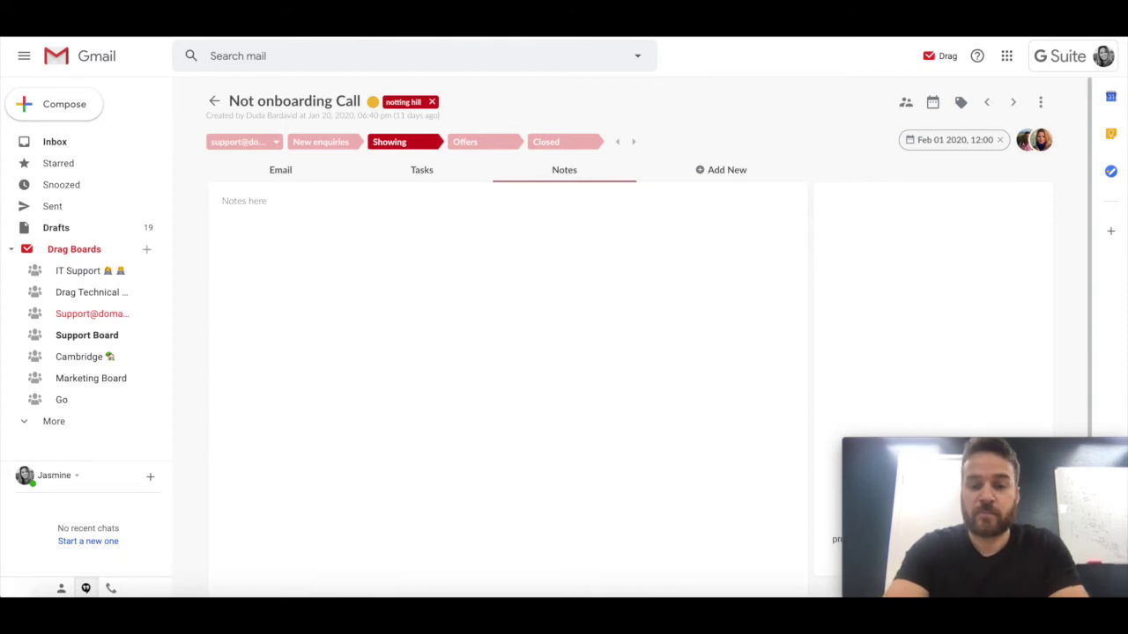
pyautogui.press('Return')
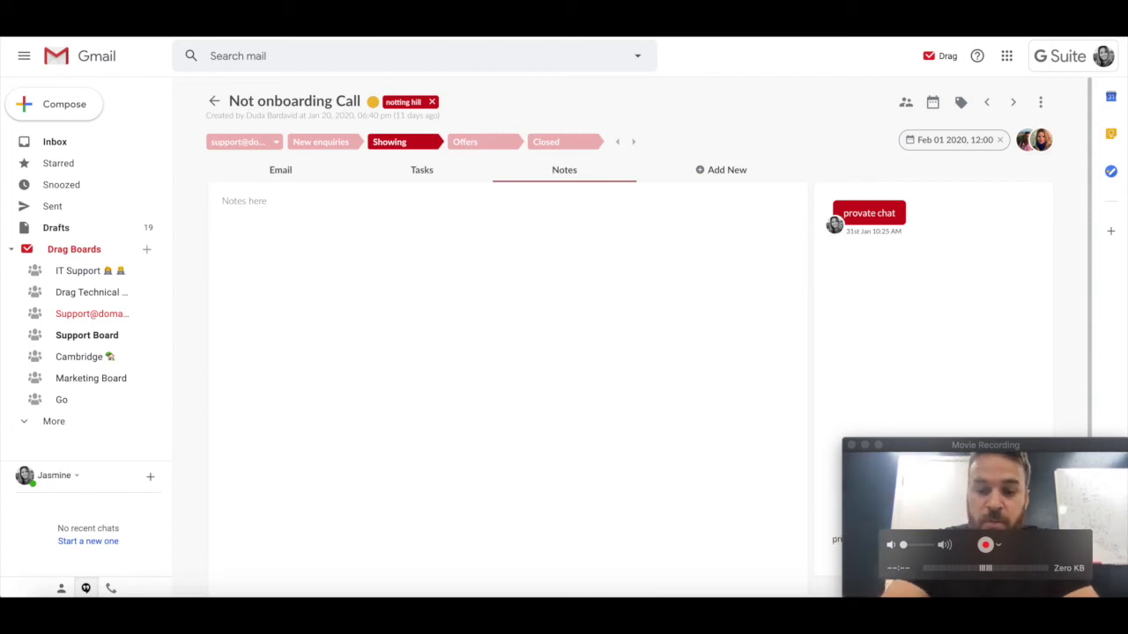
pyautogui.press('Return')
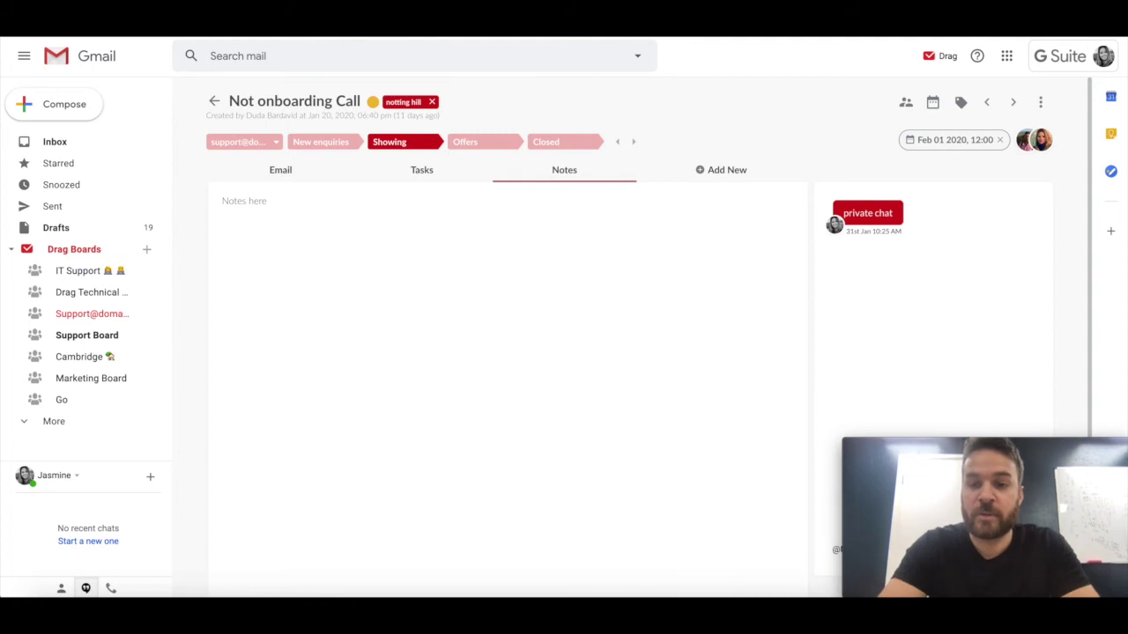
pyautogui.press('Return')
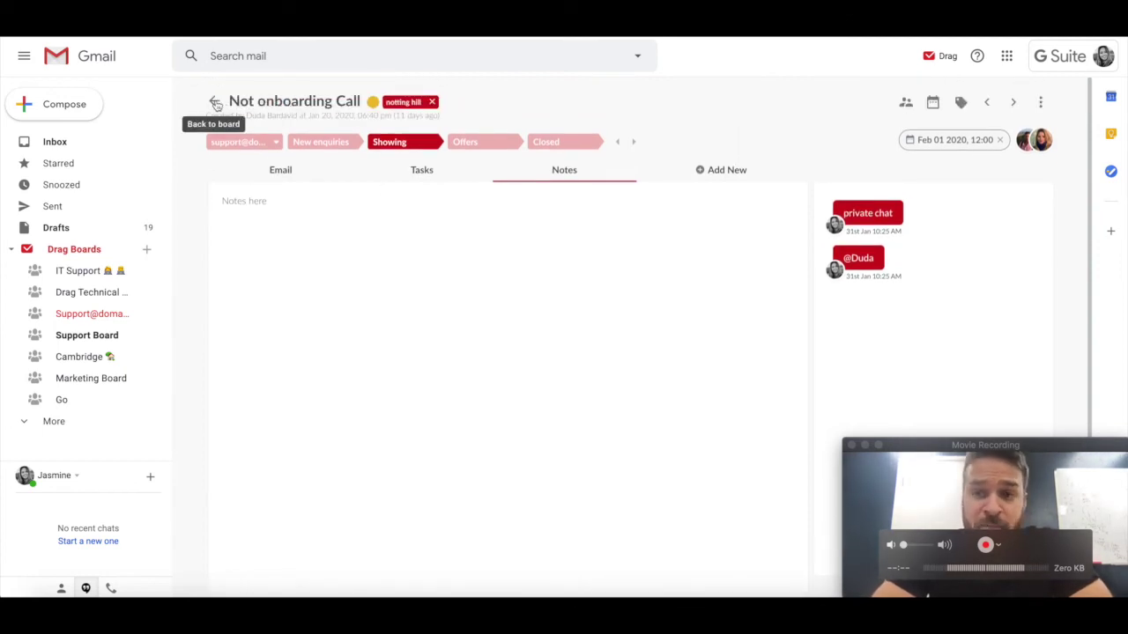
# On the board, tick Task 2 of New offer, expand Not onboarding Call's tasks, then open the 'card' card.
pyautogui.click(216, 104)
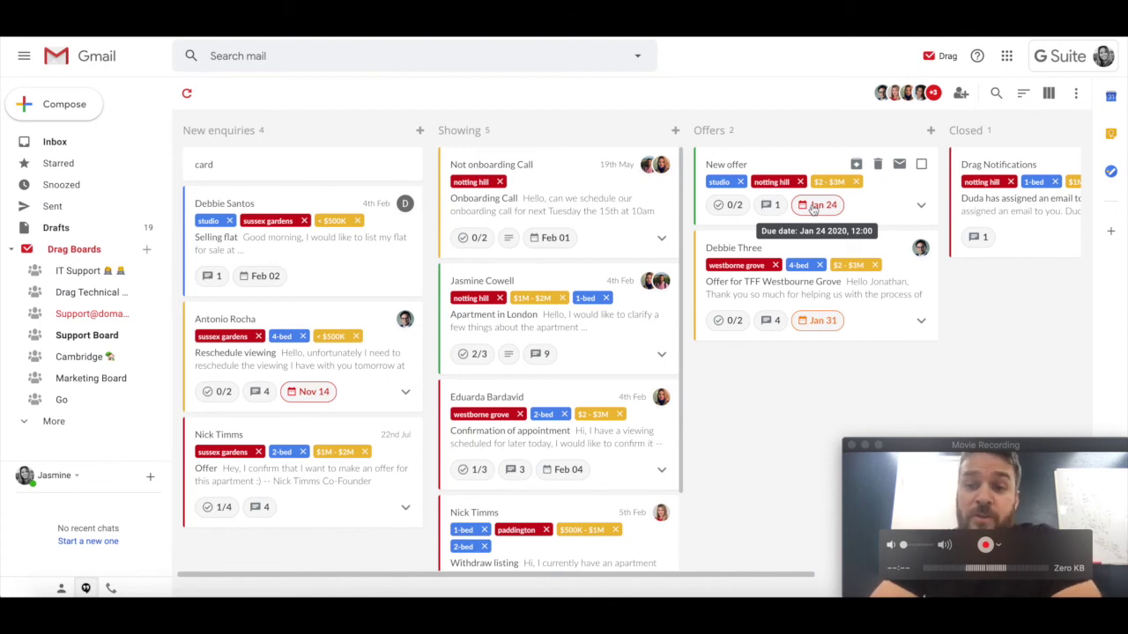
pyautogui.click(921, 206)
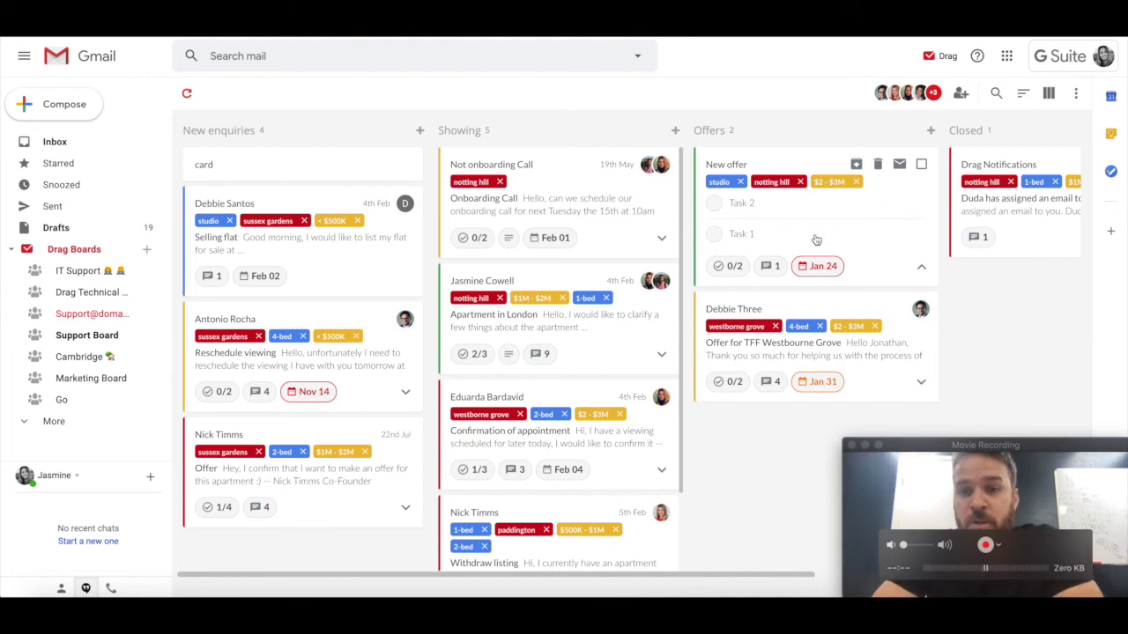
pyautogui.click(715, 204)
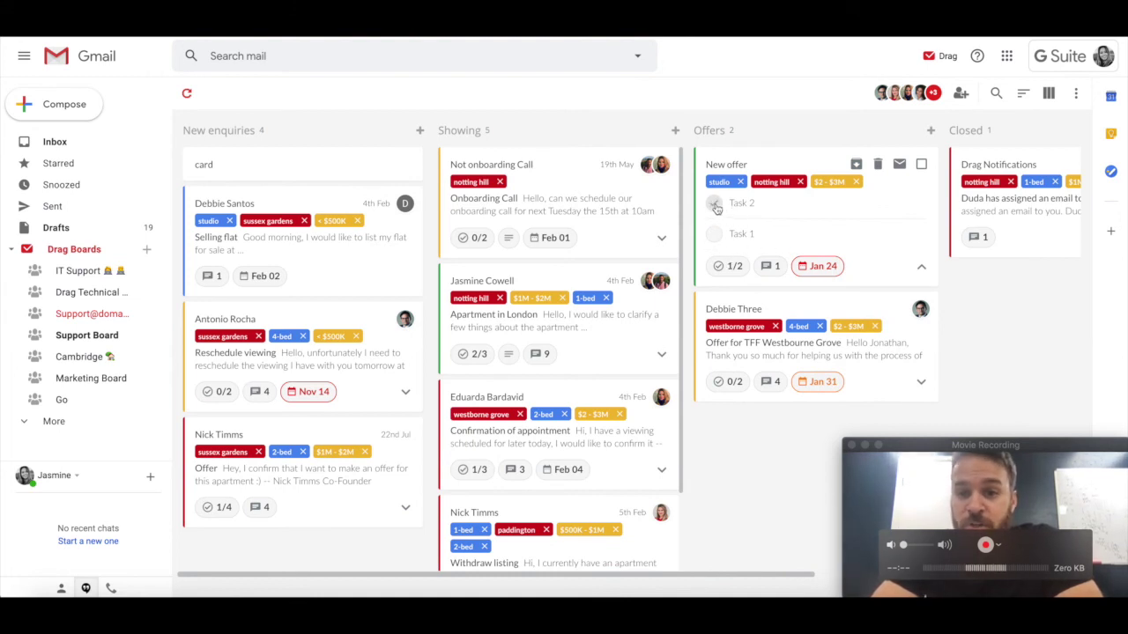
pyautogui.click(661, 238)
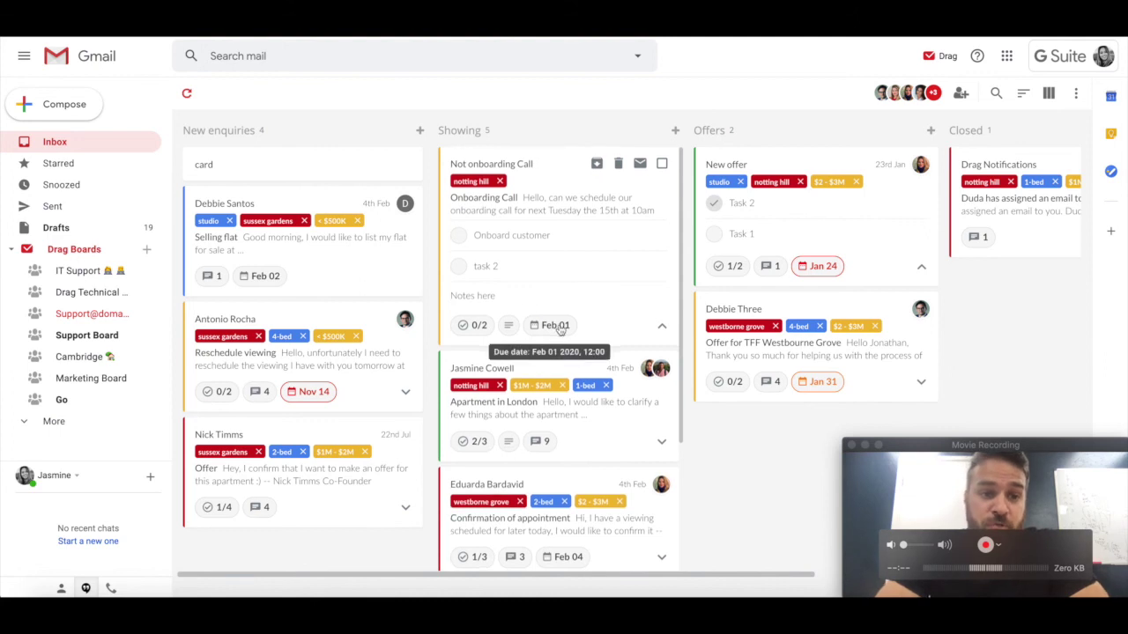
pyautogui.scroll(-3, 561, 331)
pyautogui.scroll(3, 560, 330)
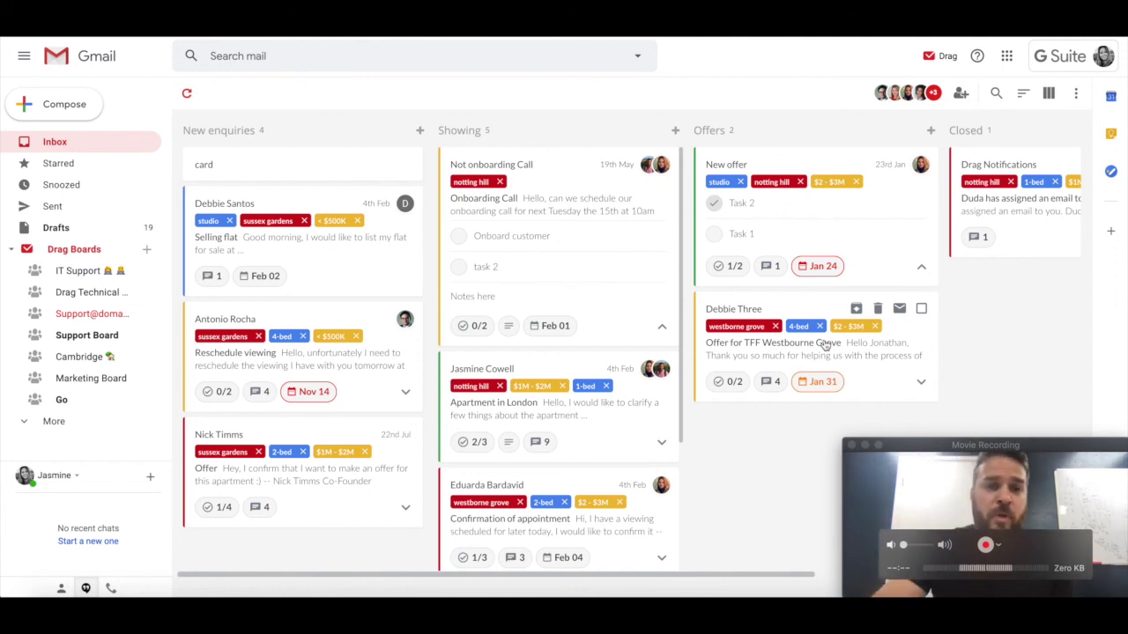
pyautogui.click(284, 169)
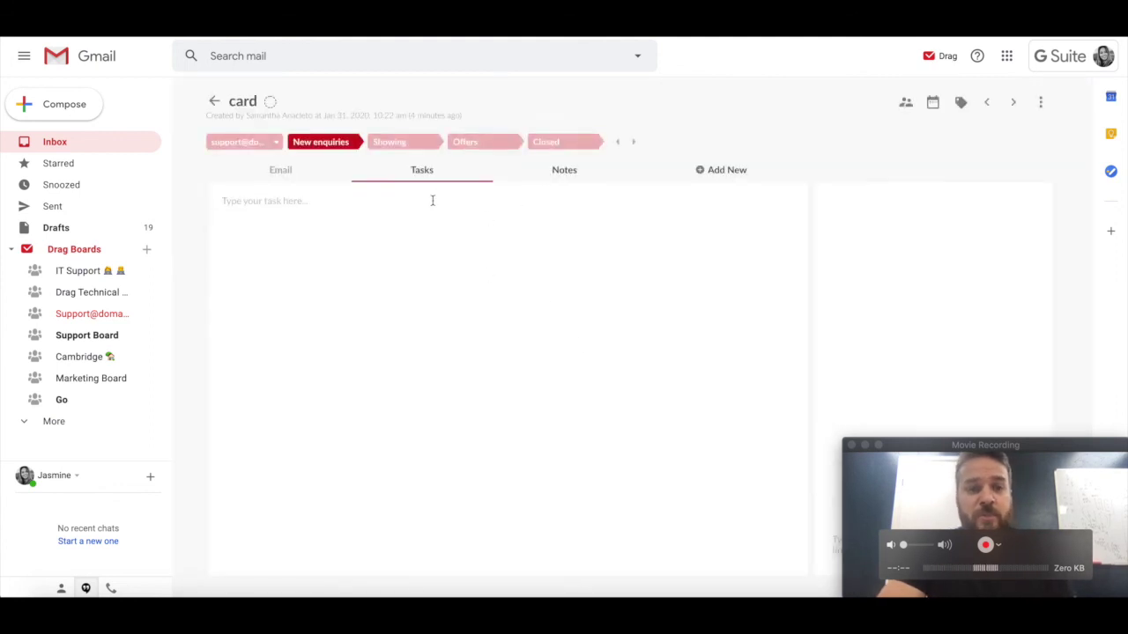
# Add a task named 'tasks' to the card called 'card'.
pyautogui.click(433, 200)
pyautogui.write('tasks')
pyautogui.press('Return')
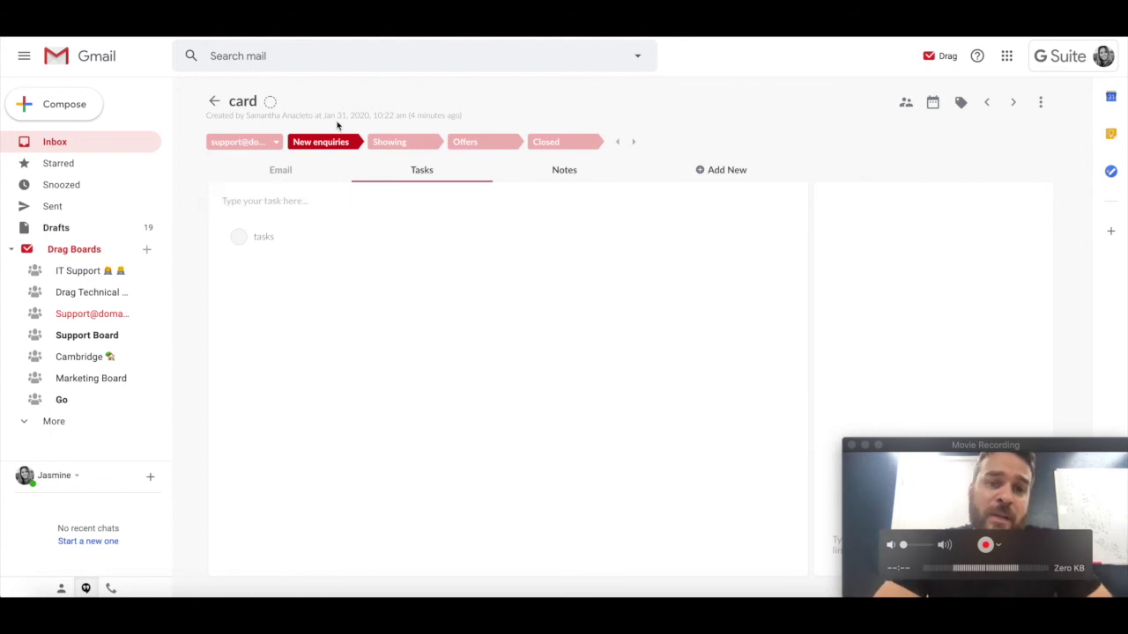
# Return to the board and archive 'card' so it leaves New enquiries.
pyautogui.click(214, 101)
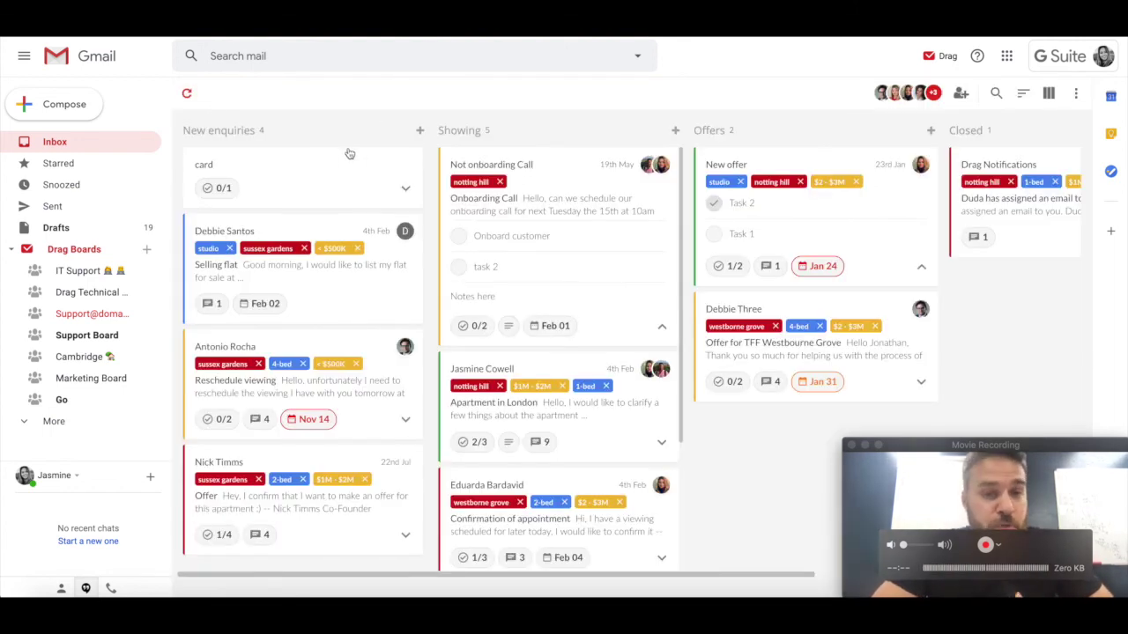
pyautogui.moveTo(340, 167)
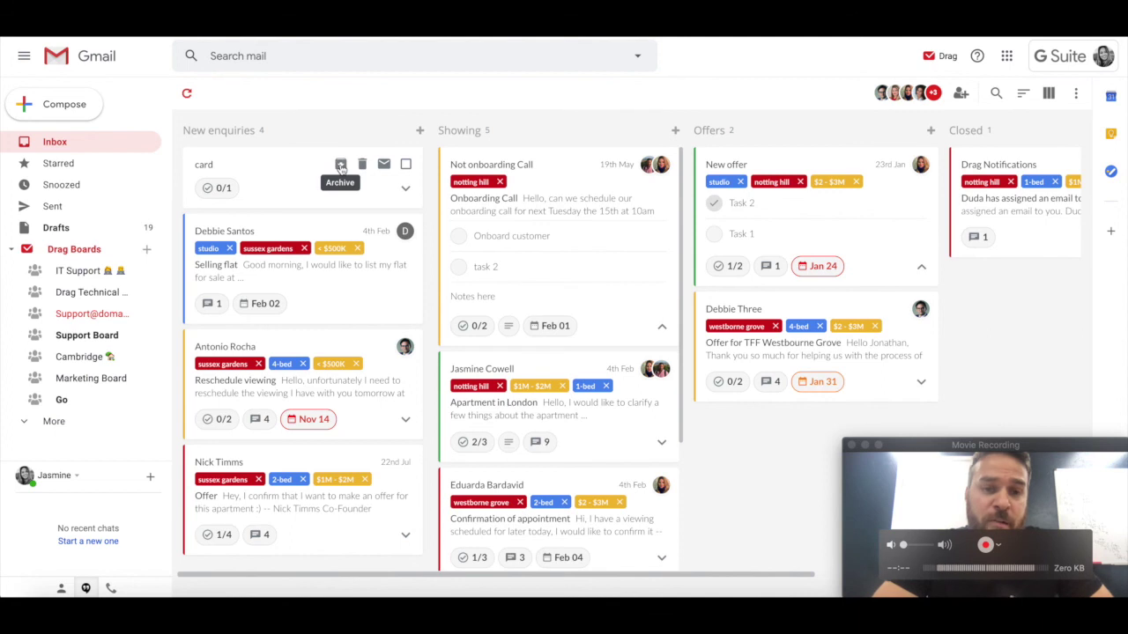
pyautogui.click(340, 168)
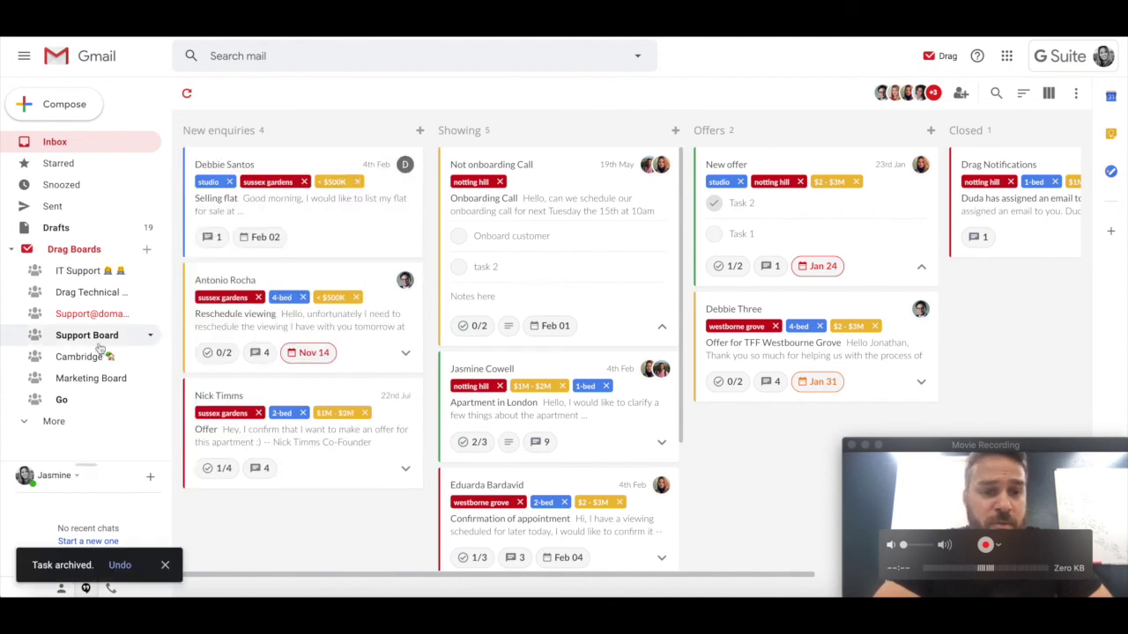